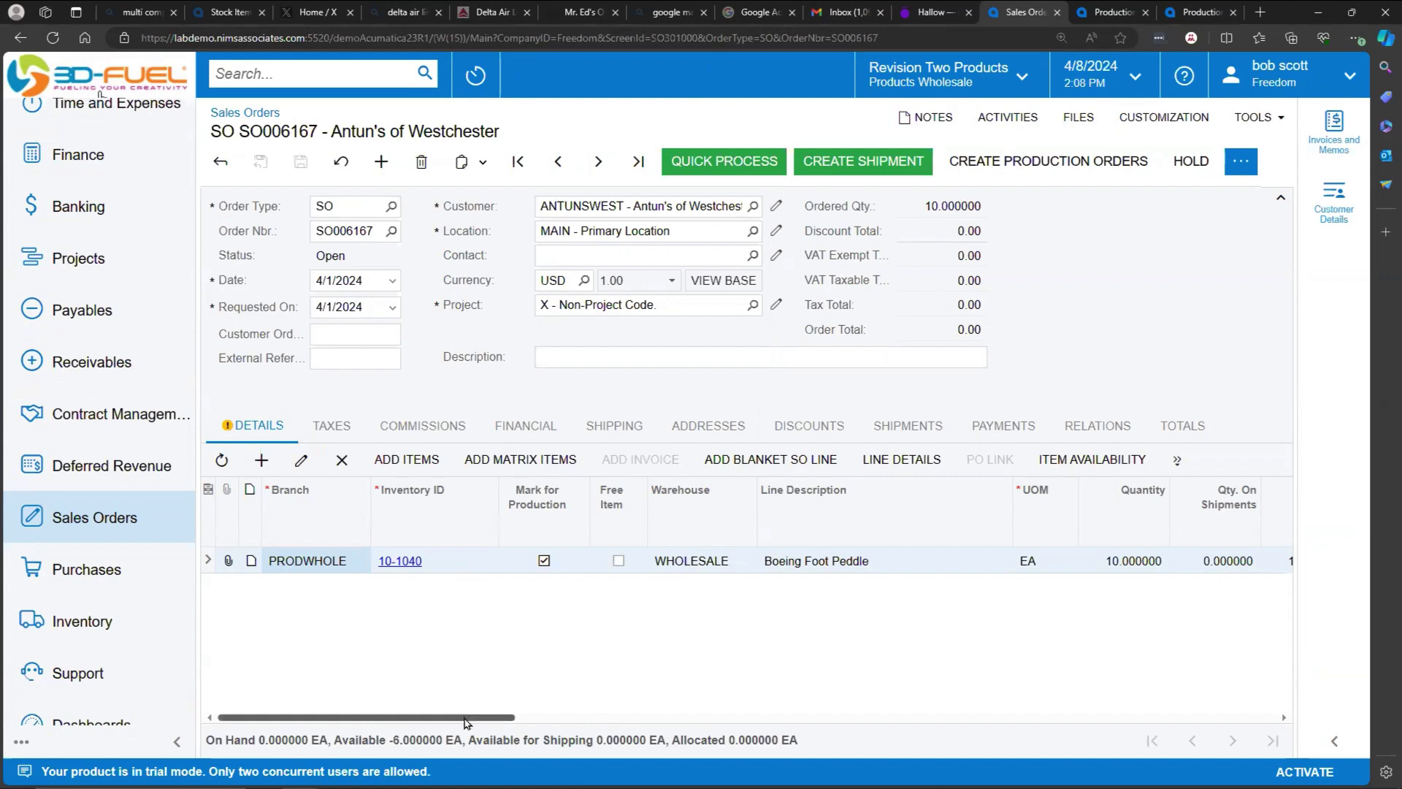
- Run Process CTP on SO006167's Boeing Foot Peddle line and close the 1-processed, 0-error summary
drag(464, 718, 493, 718)
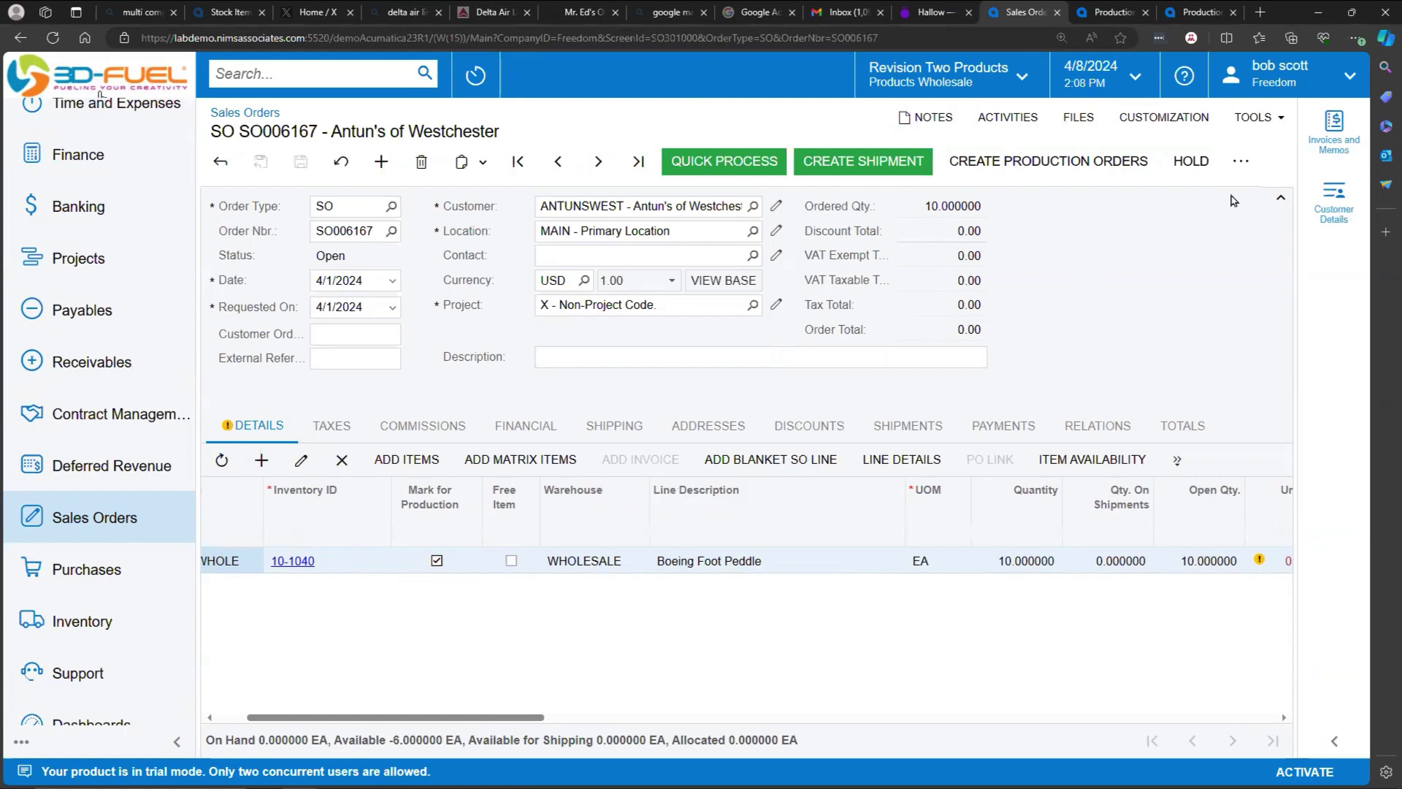
click(1244, 164)
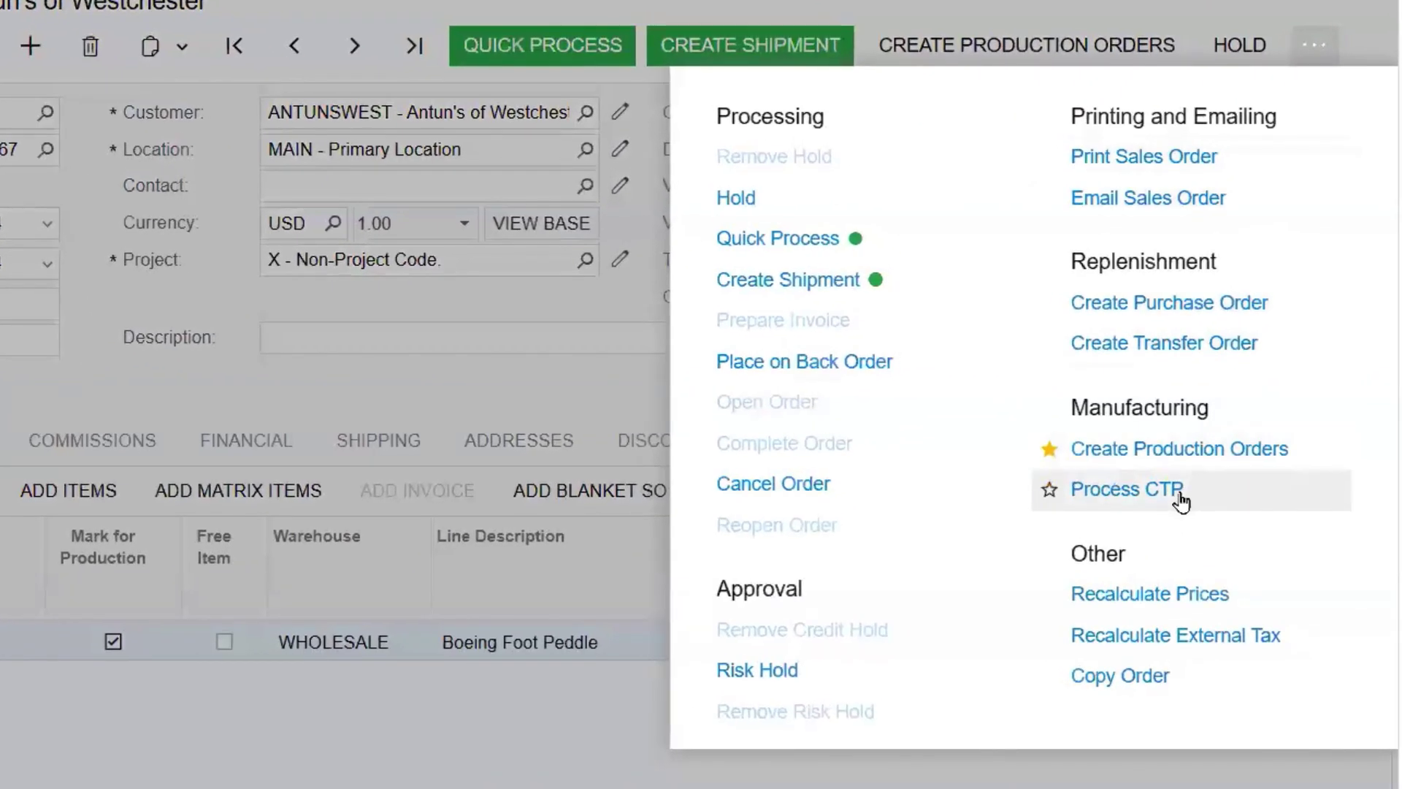
click(1180, 501)
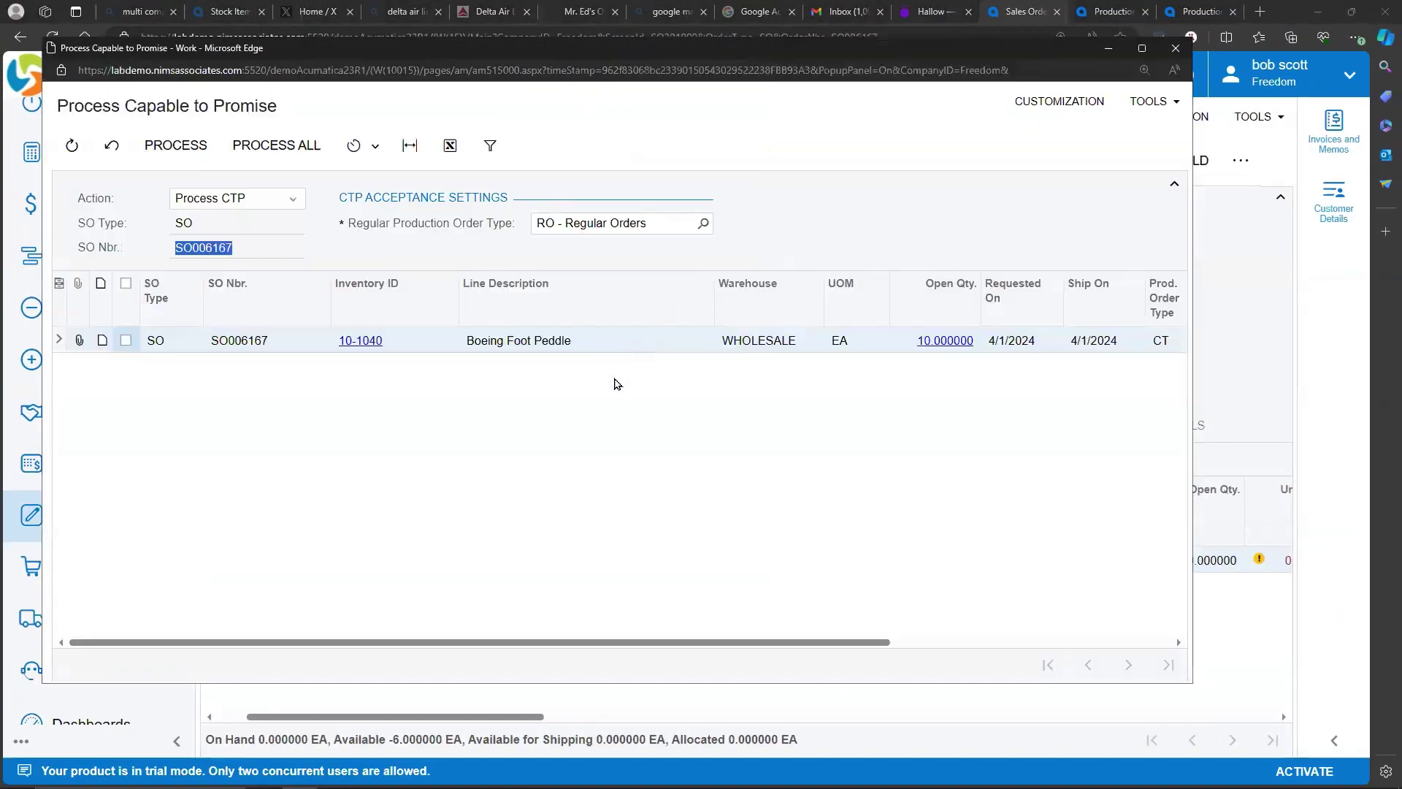
click(126, 340)
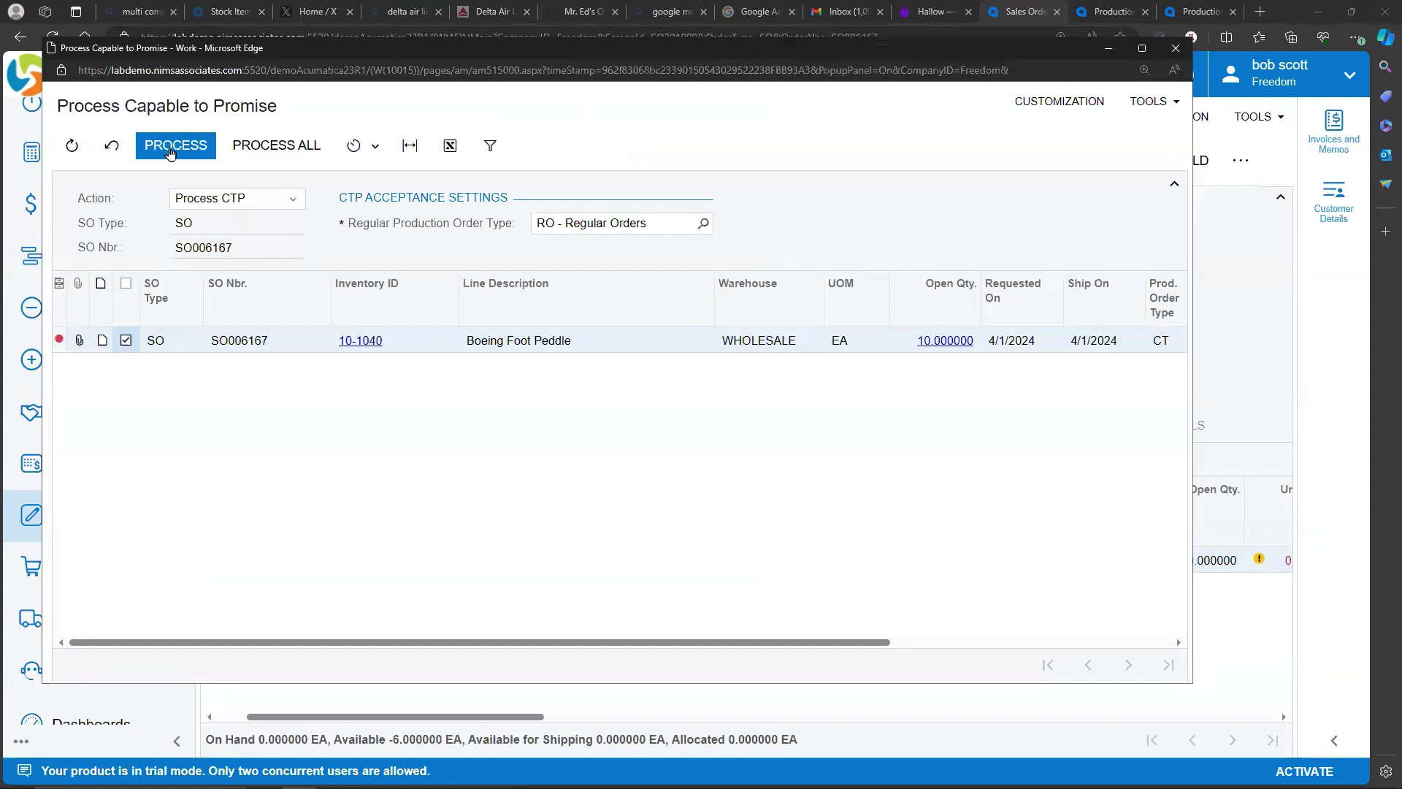
click(169, 149)
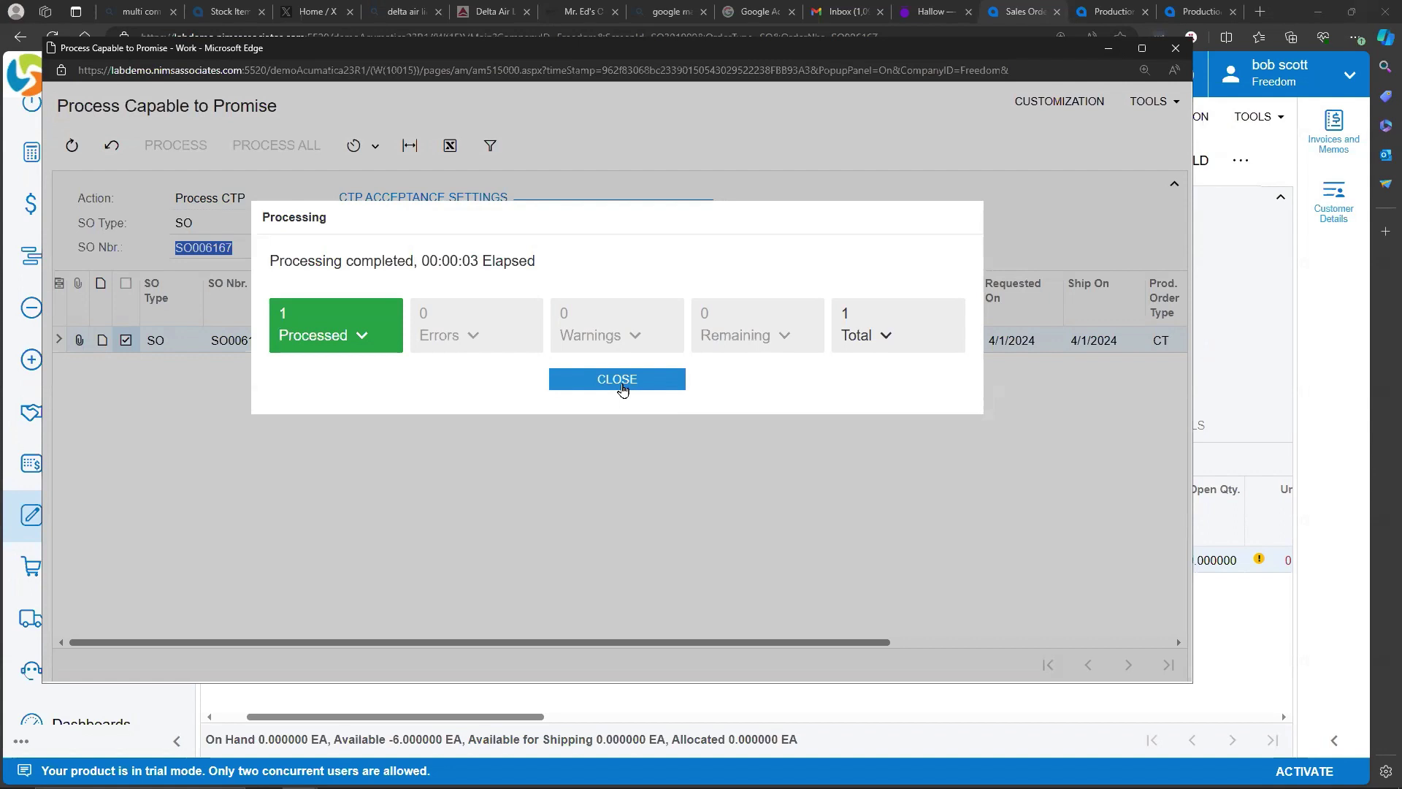
click(617, 380)
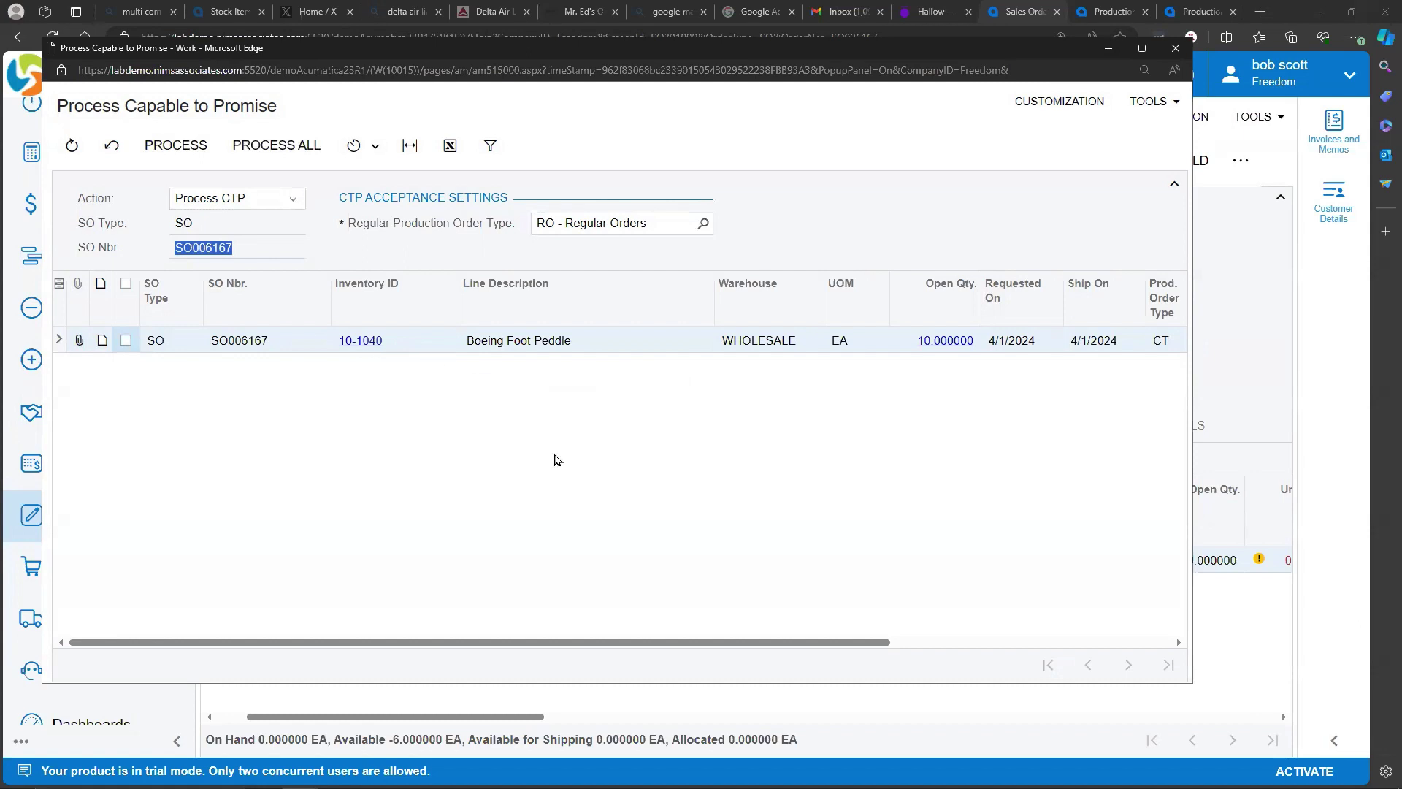
- Verify the CTP grid shows production order CT000014 dated 4/8/2024, then go to Production Orders
drag(660, 645, 965, 664)
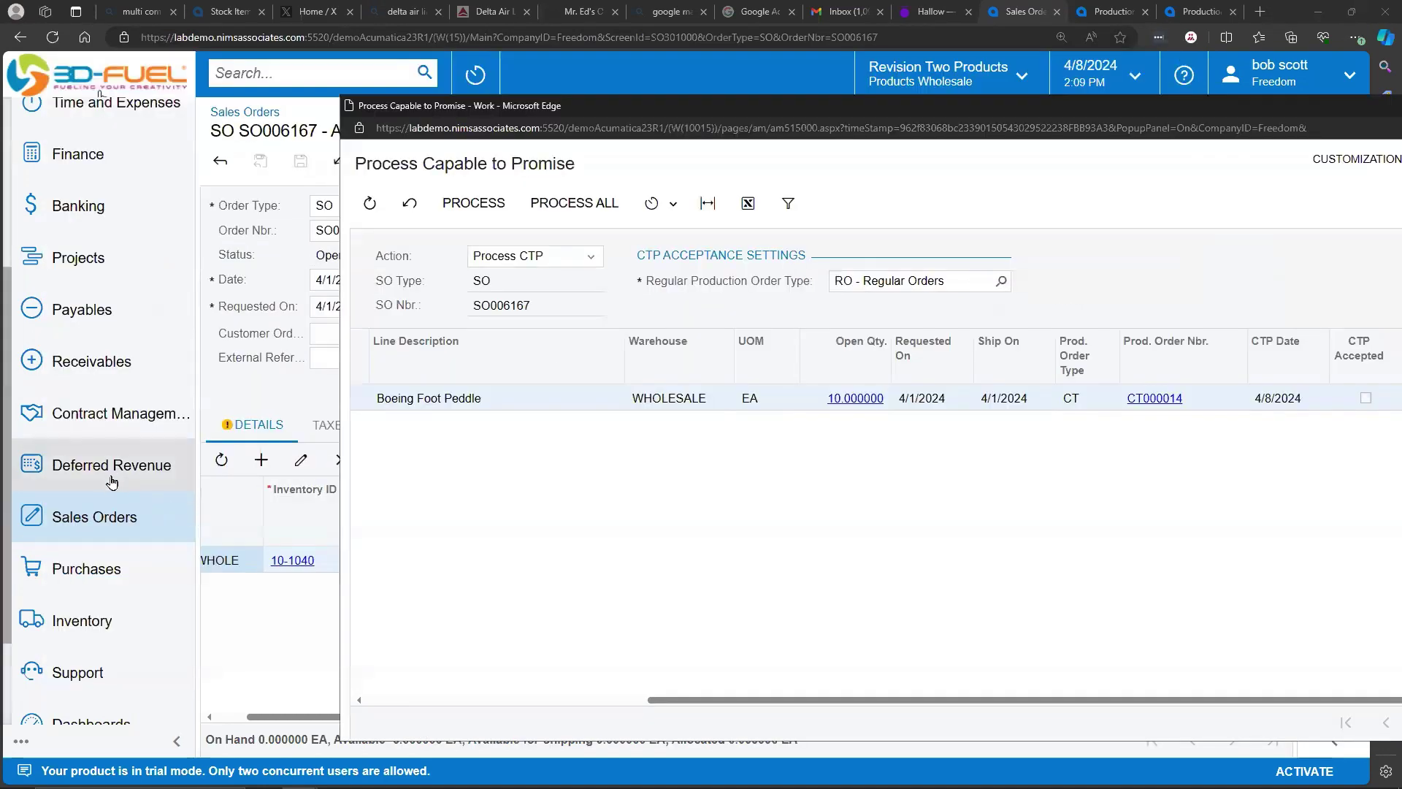
scroll(110, 480, down, 2)
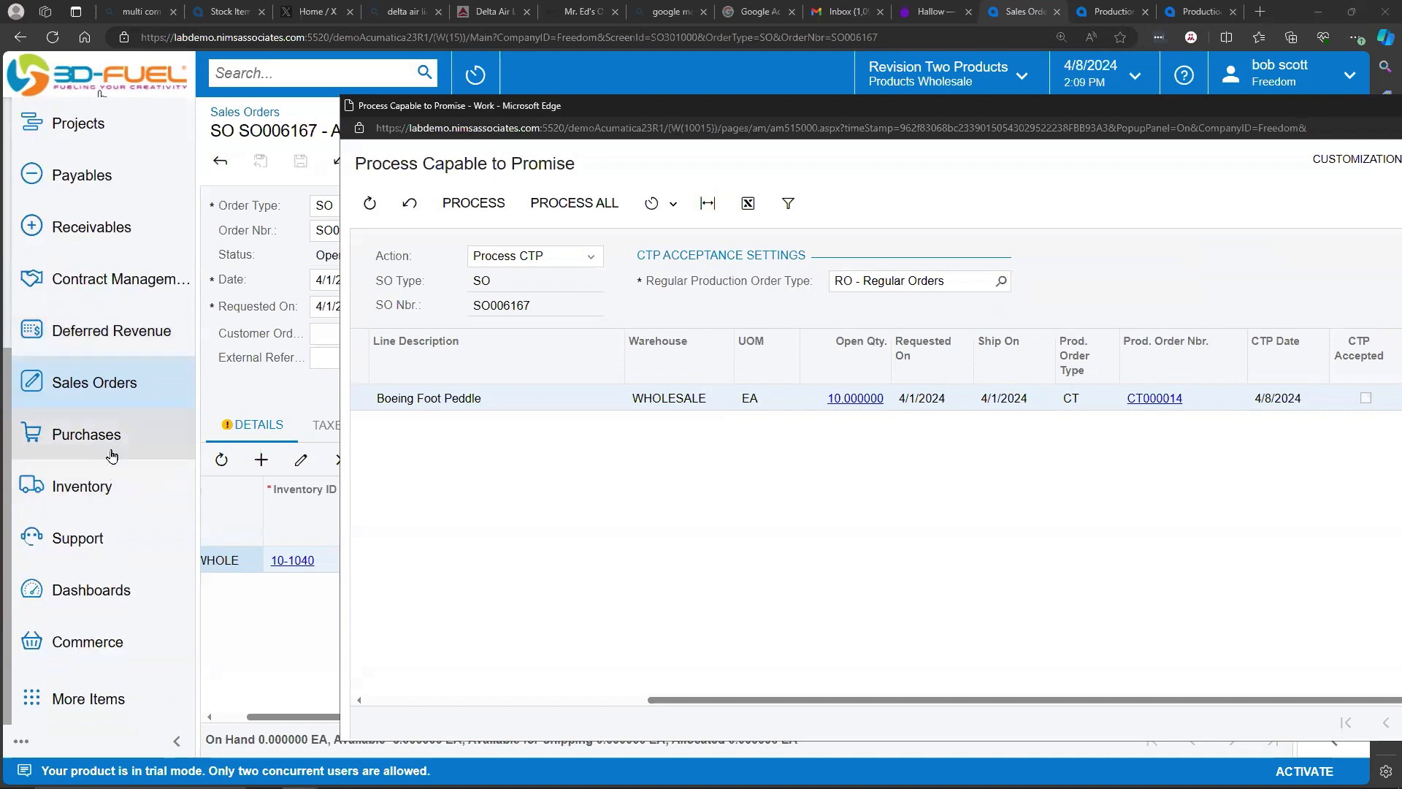
scroll(105, 446, up, 5)
click(117, 241)
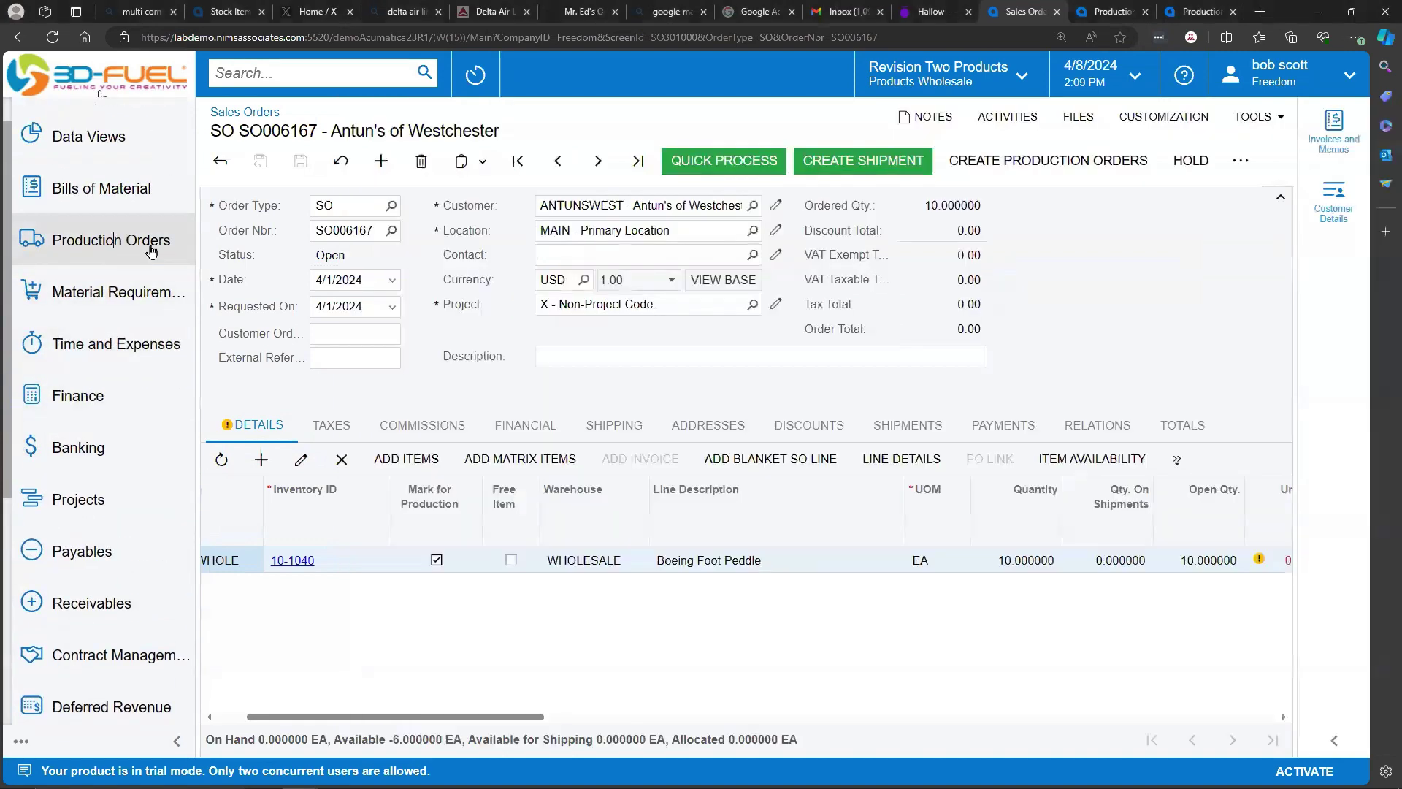
right_click(361, 698)
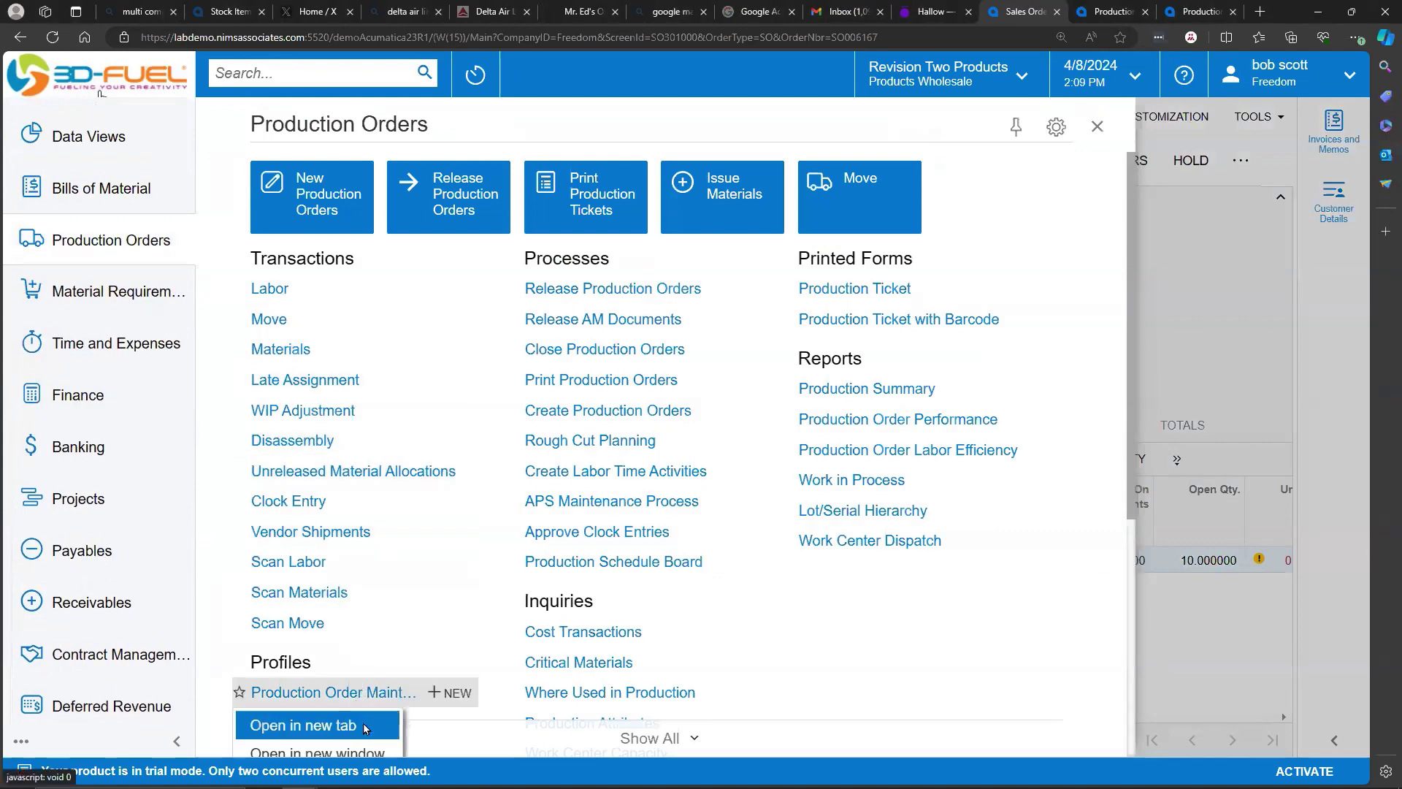
- Open Production Order Maintenance in a new browser tab
click(303, 725)
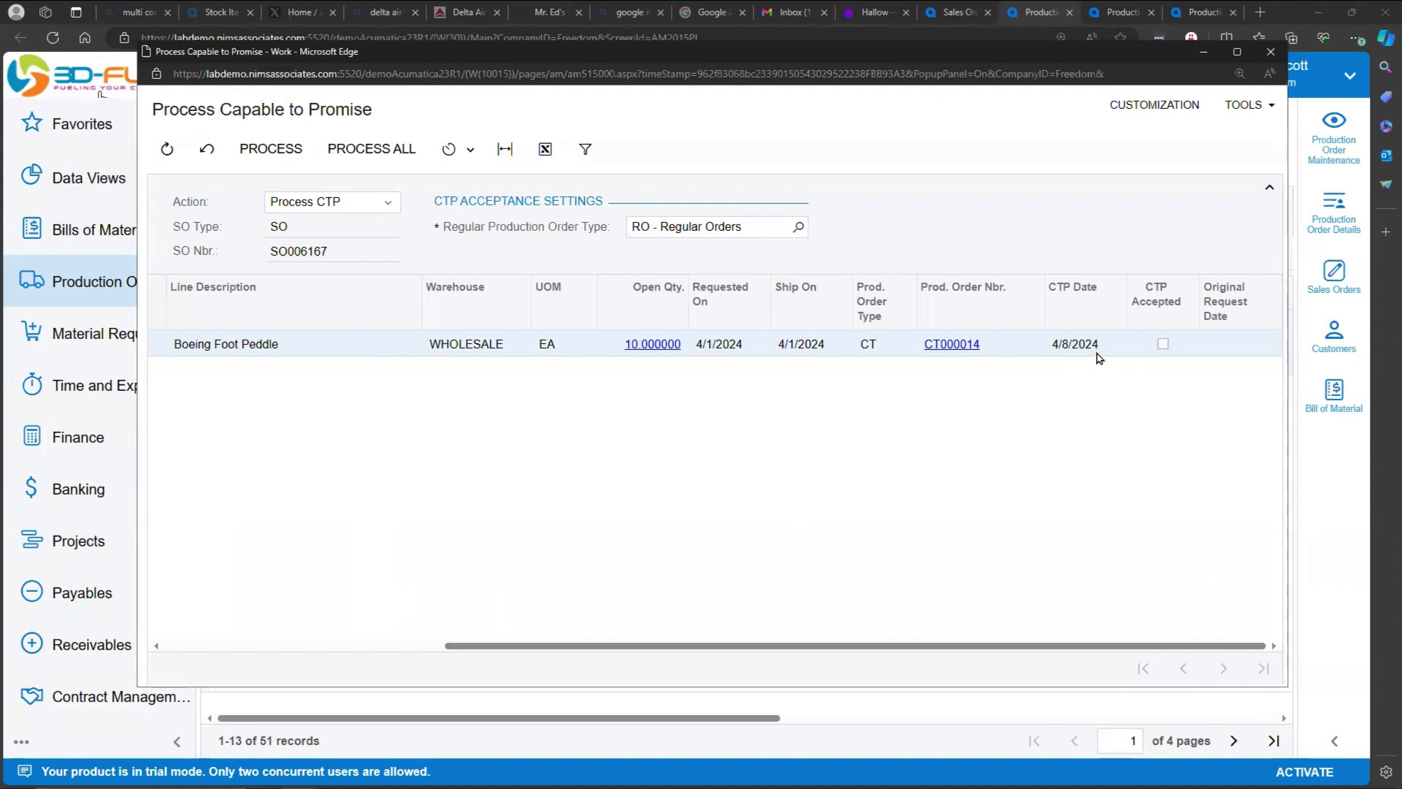
- Check the Accept/Reject CTP actions, then close the CTP window to reveal the production order list
click(387, 203)
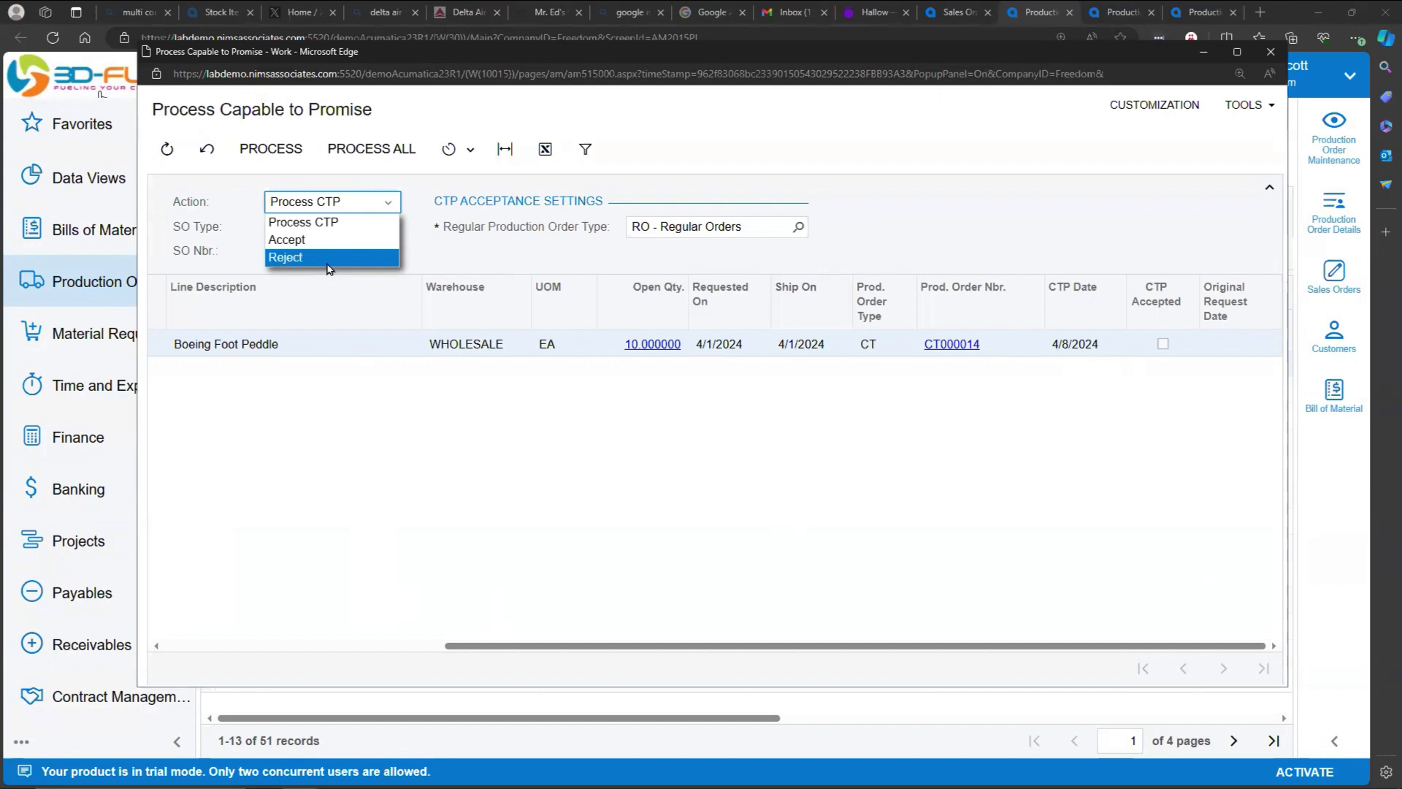
key(alt+F4)
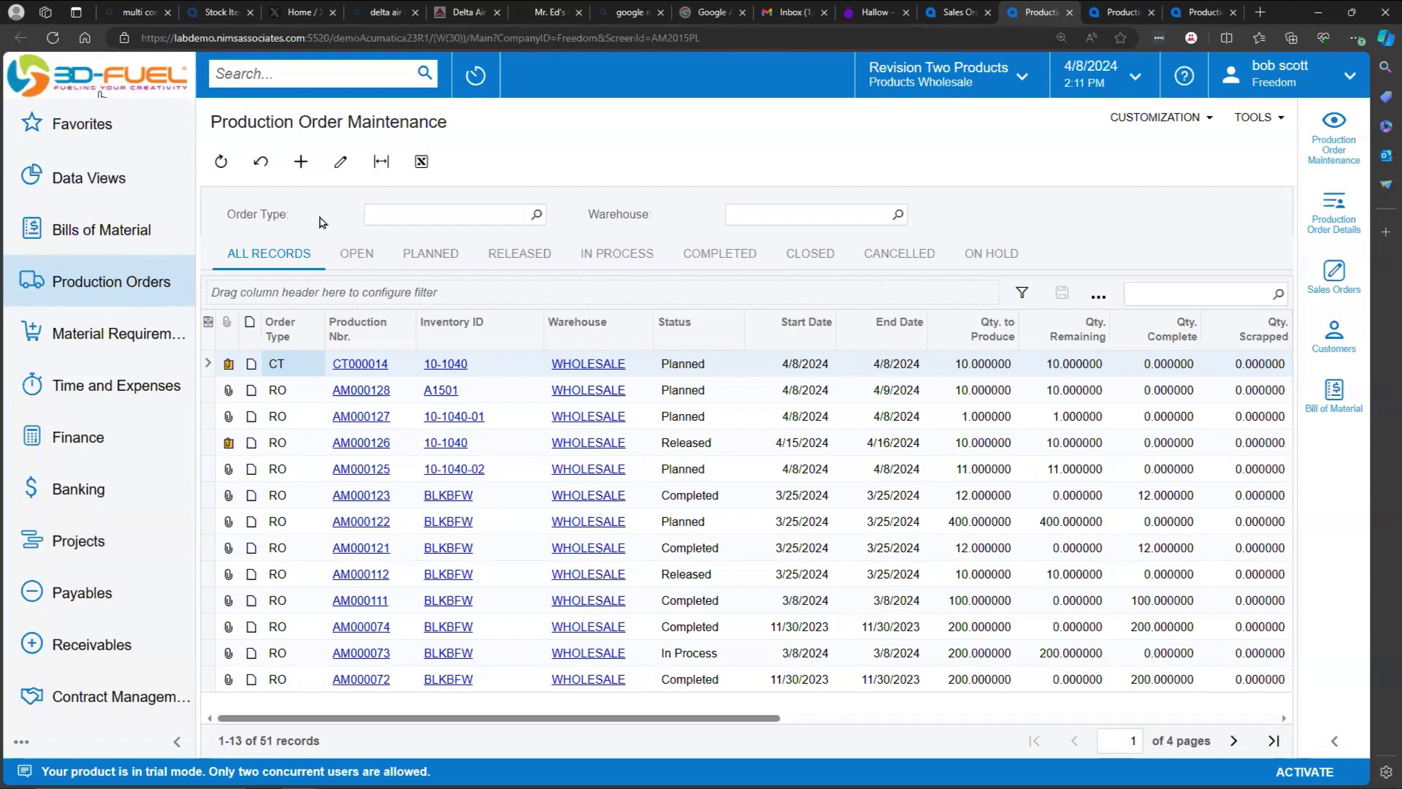
- Open stock item 10-1040 full screen and review its manufacturing settings with default BOM BOM000022
click(447, 363)
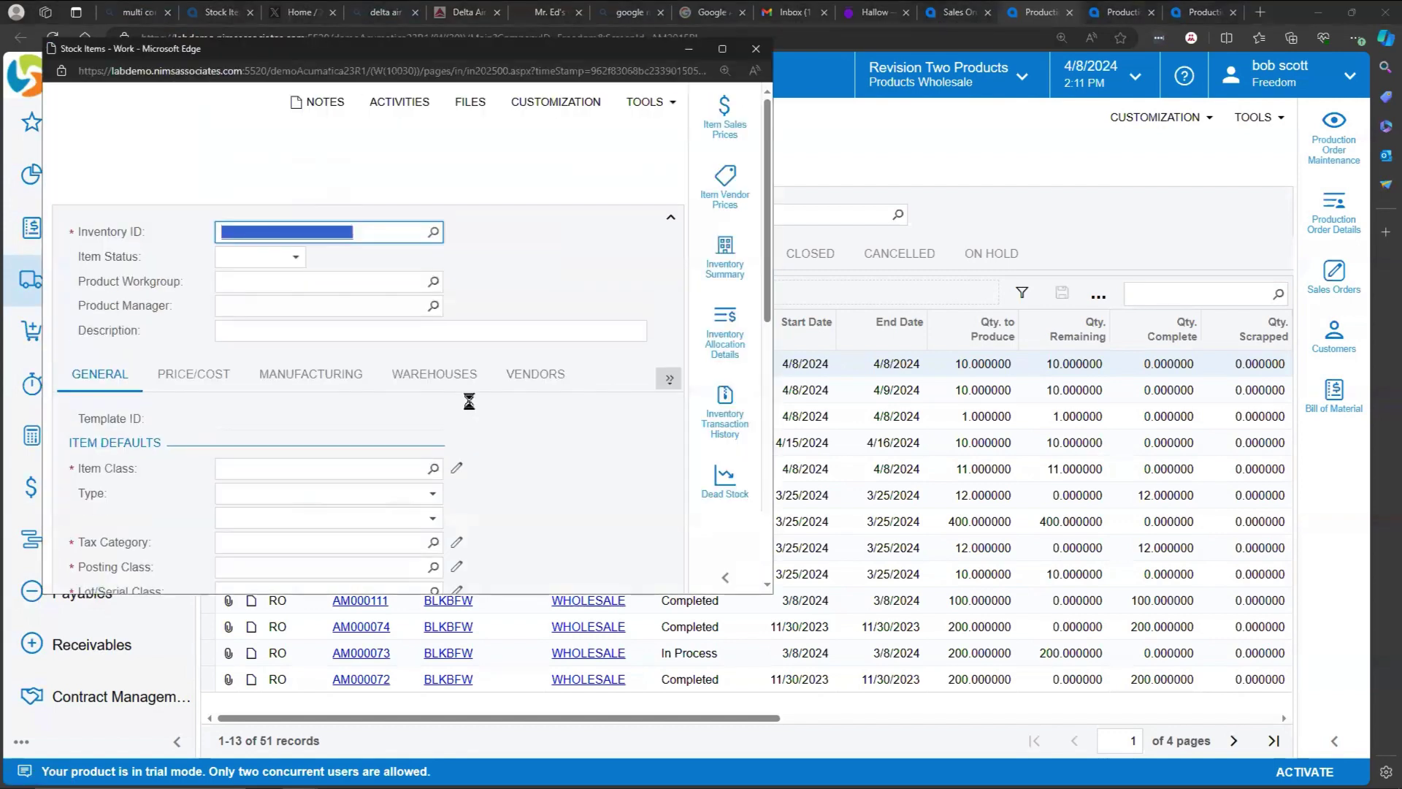
click(325, 377)
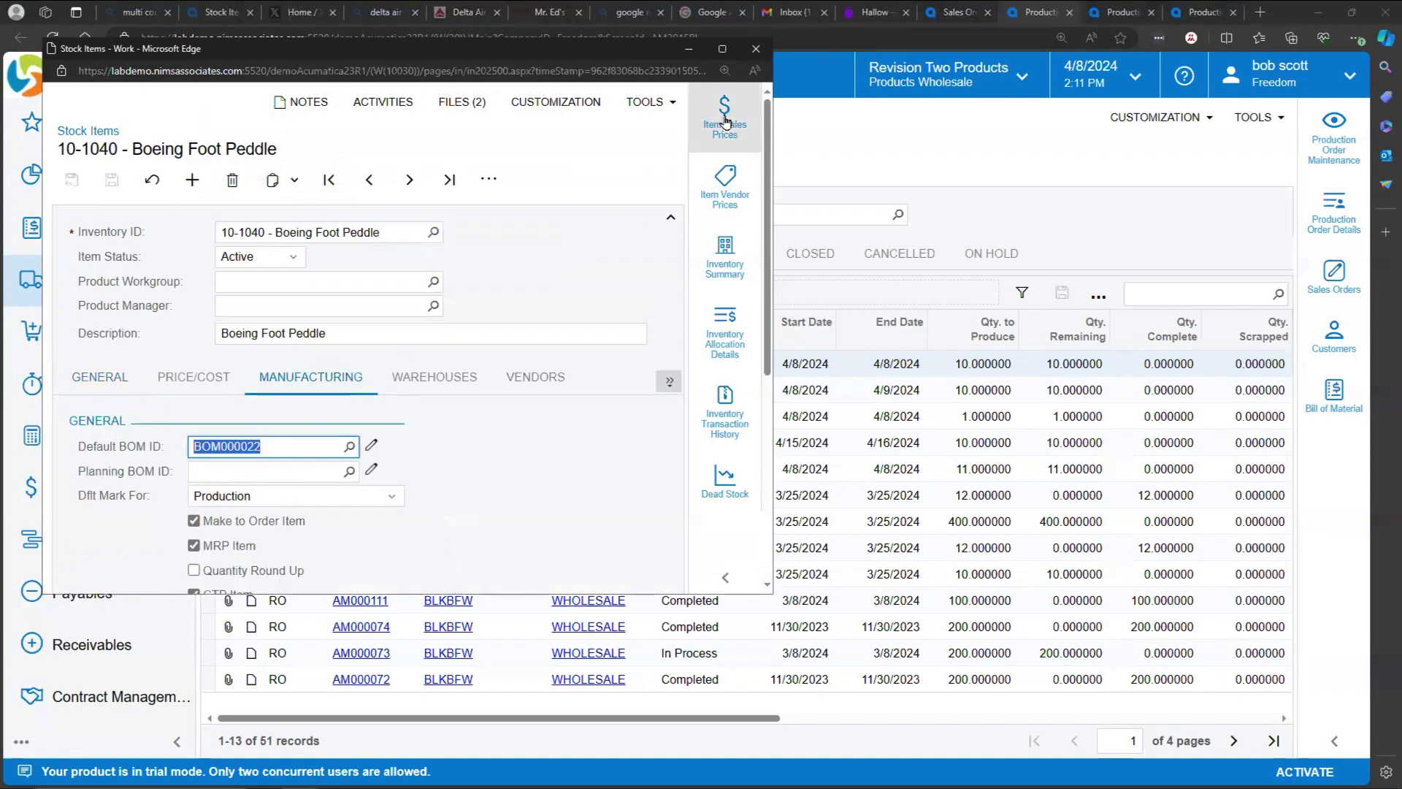
click(722, 48)
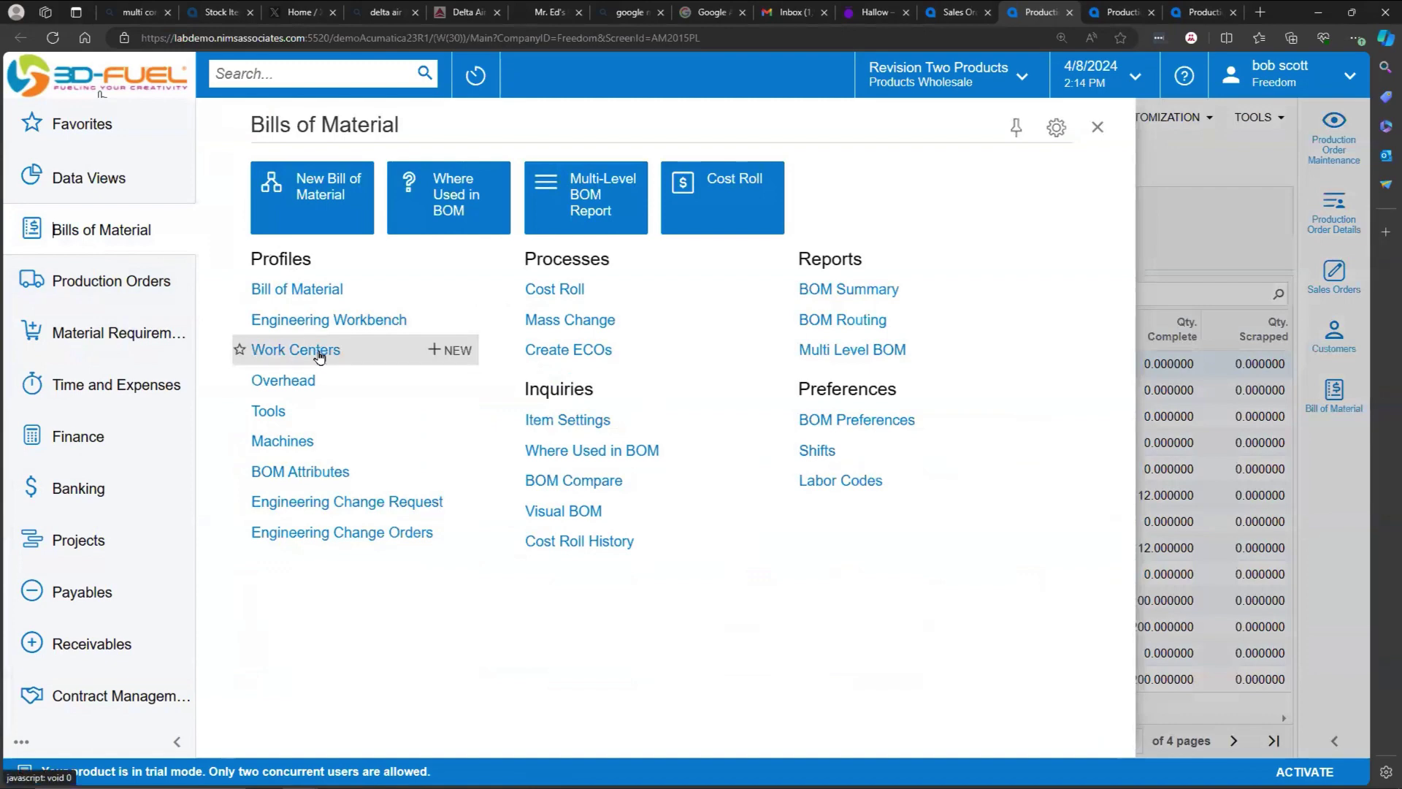
- Open work center WC10 - Assembly and view its shifts 0001 (CAL1) and 0002 (CAL3)
click(318, 351)
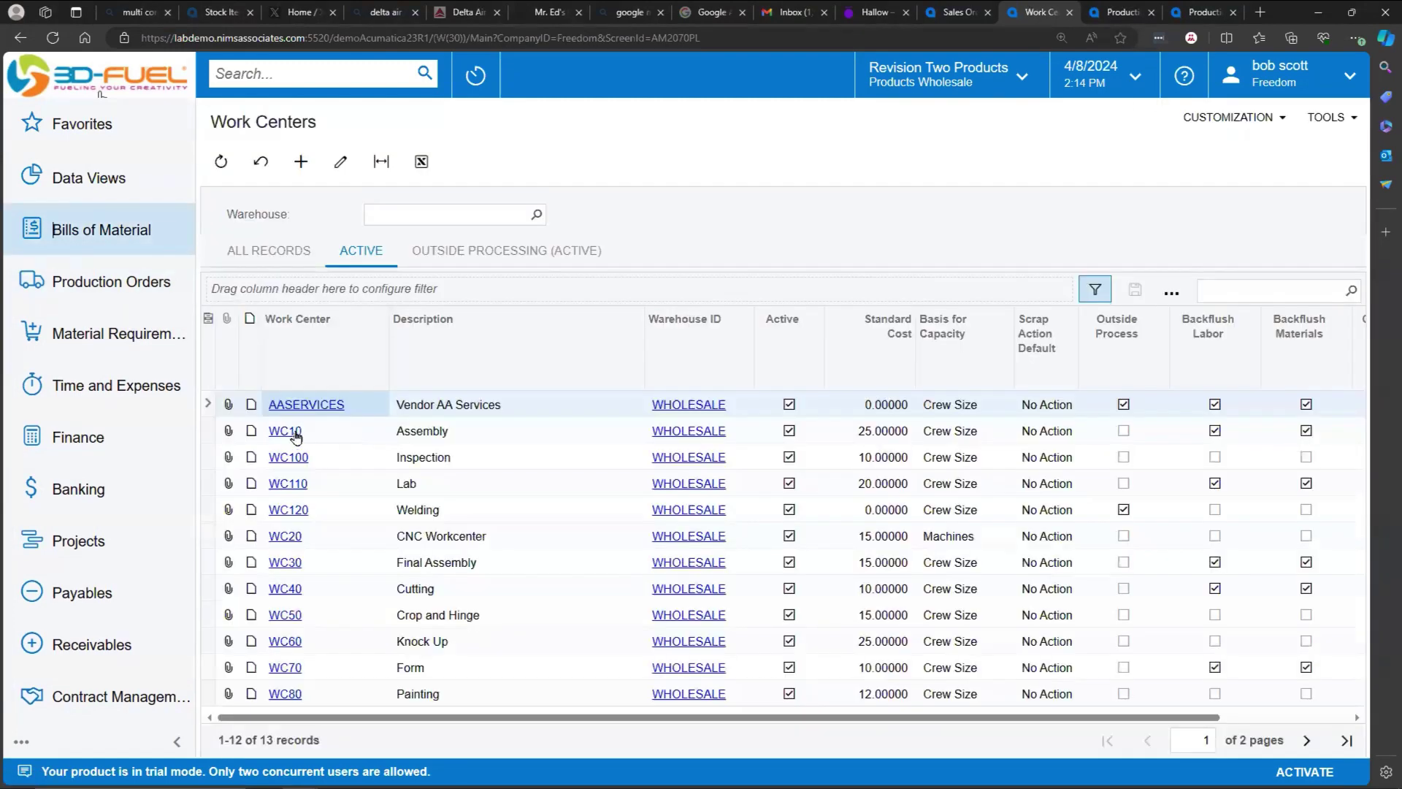
click(300, 433)
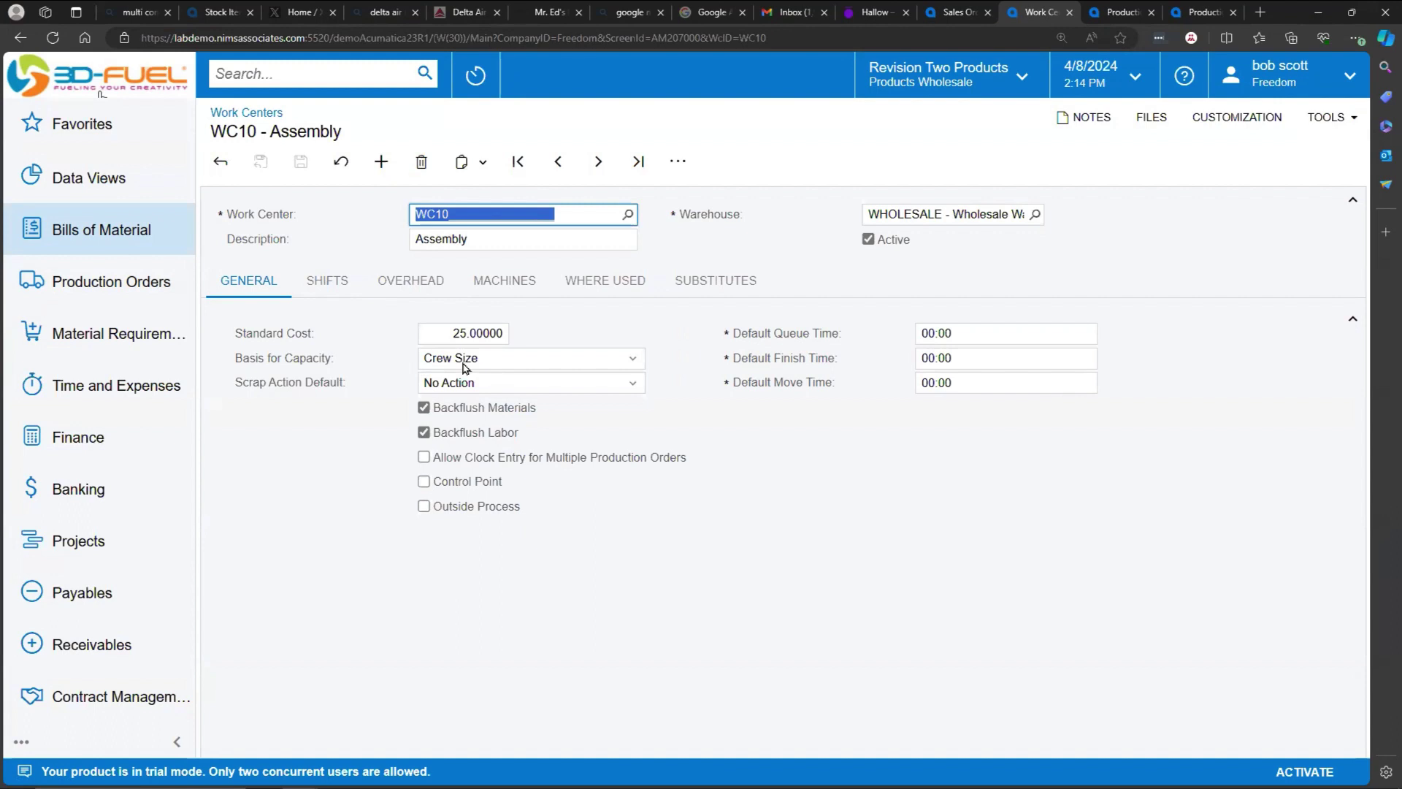
click(344, 284)
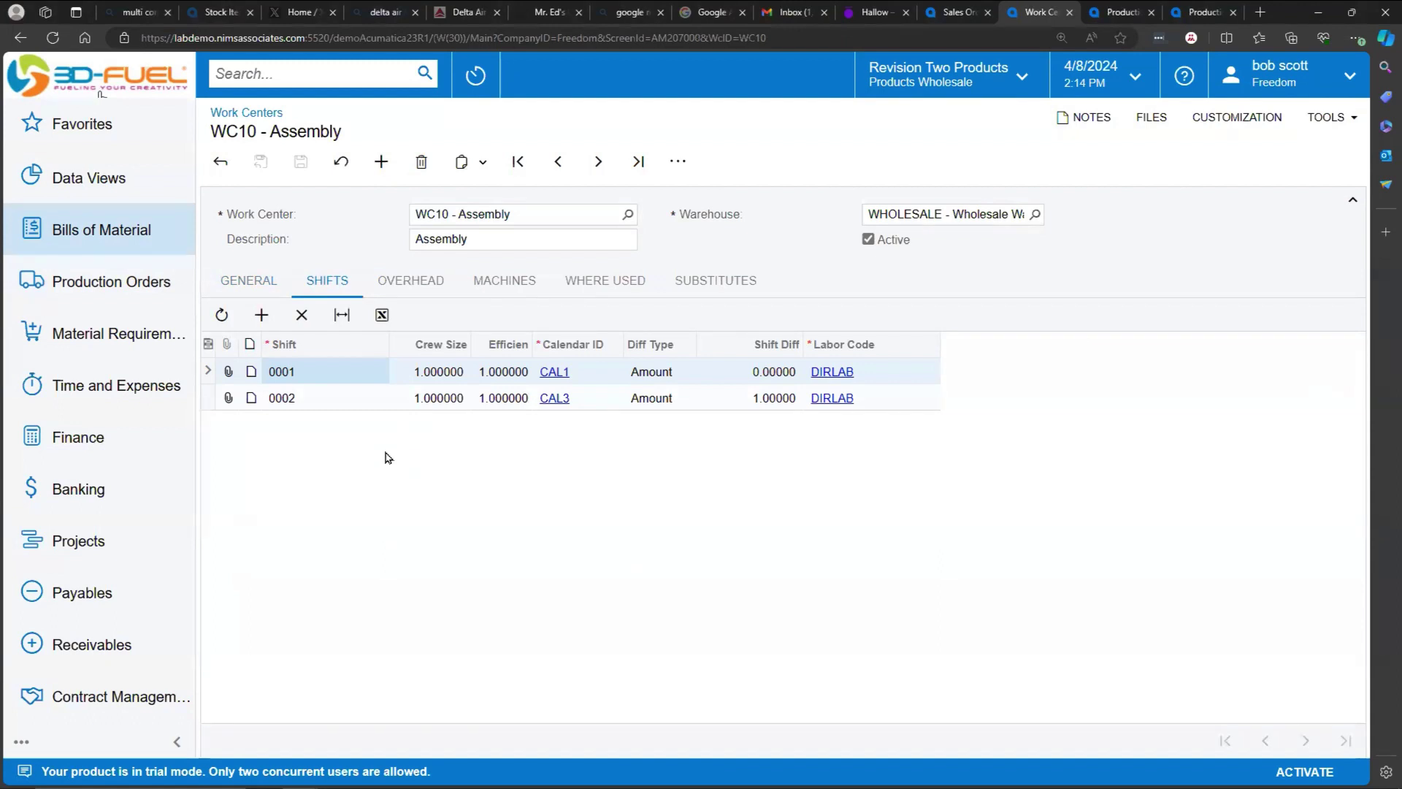
- Inspect crew size and efficiency for WC10 shifts 0001 and 0002, then return to Bills of Material
click(434, 373)
click(434, 375)
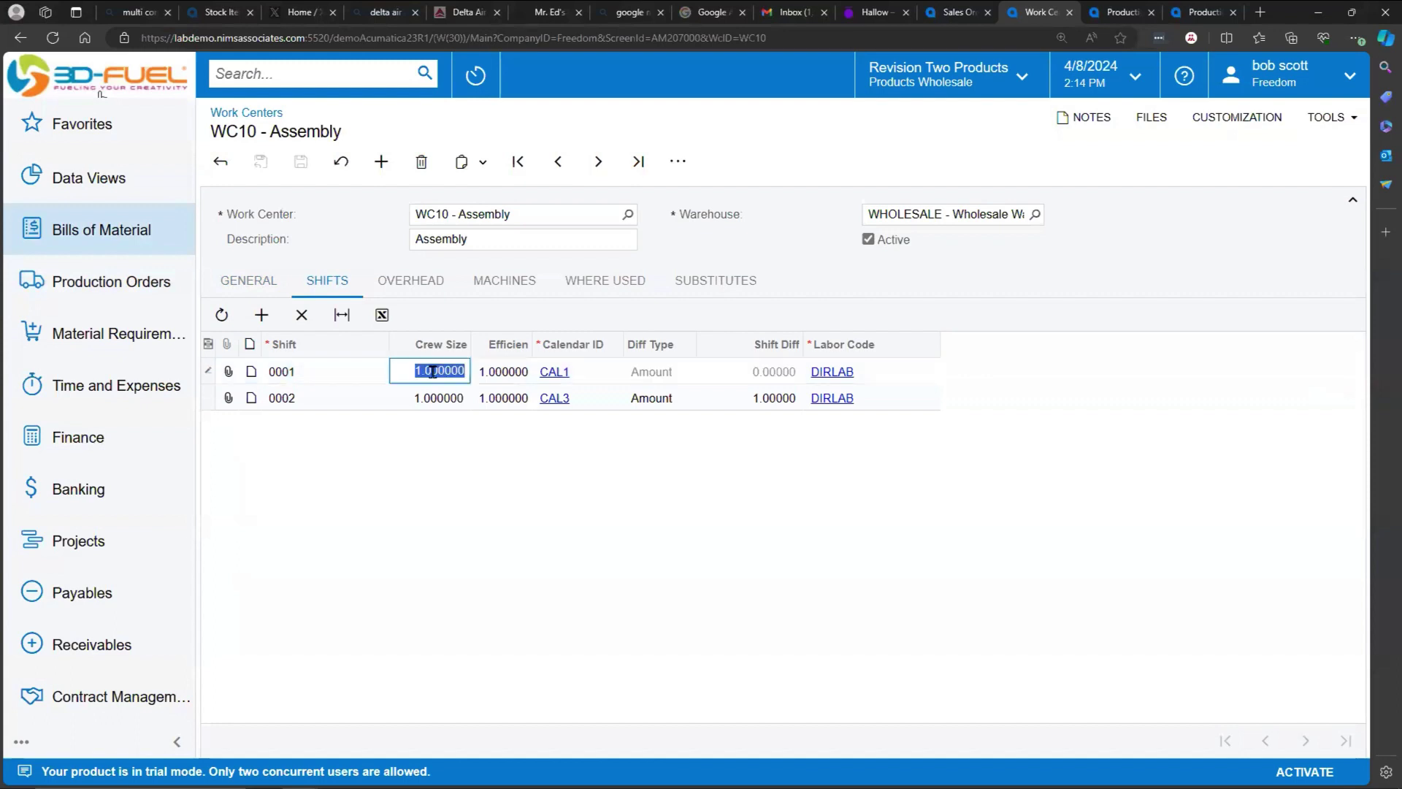
click(440, 397)
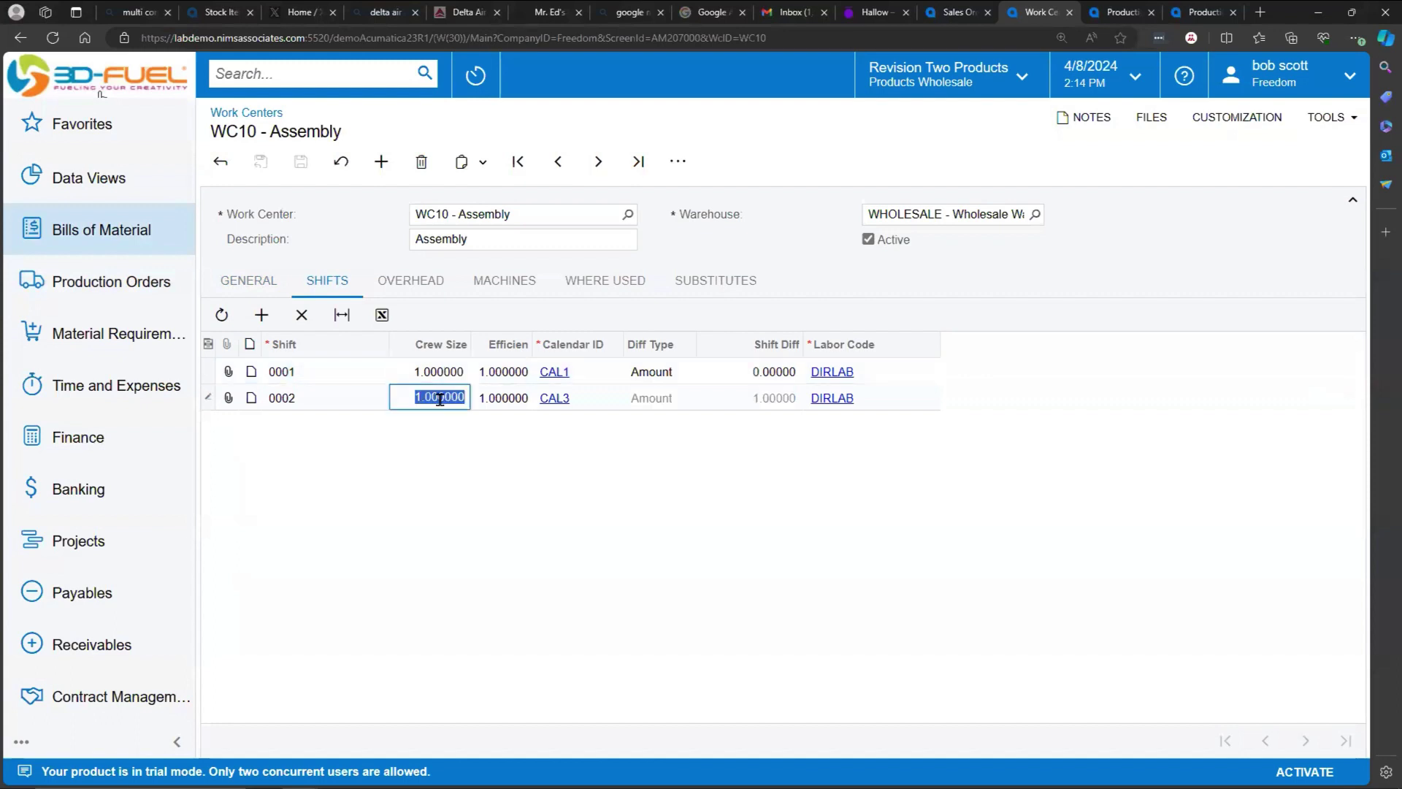
click(510, 379)
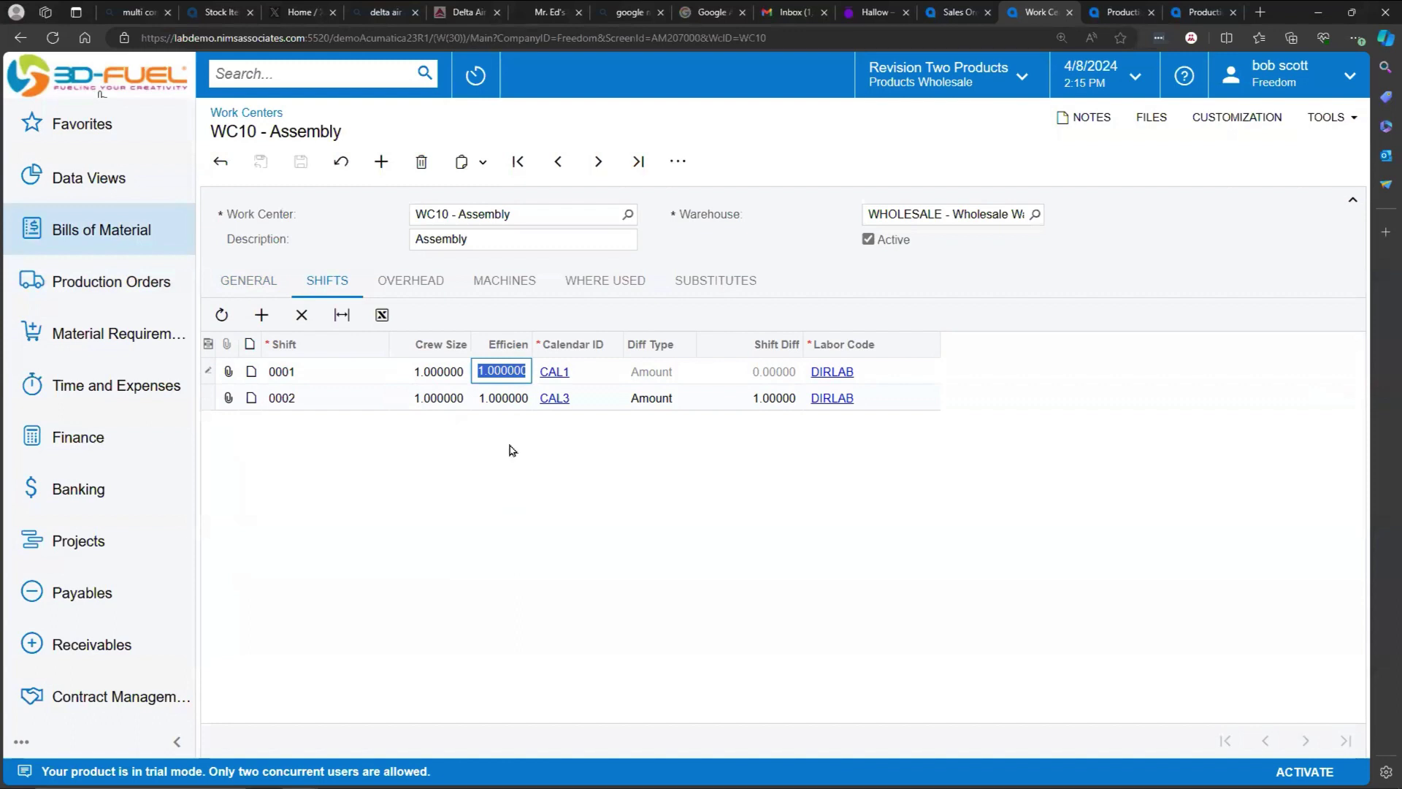
click(445, 373)
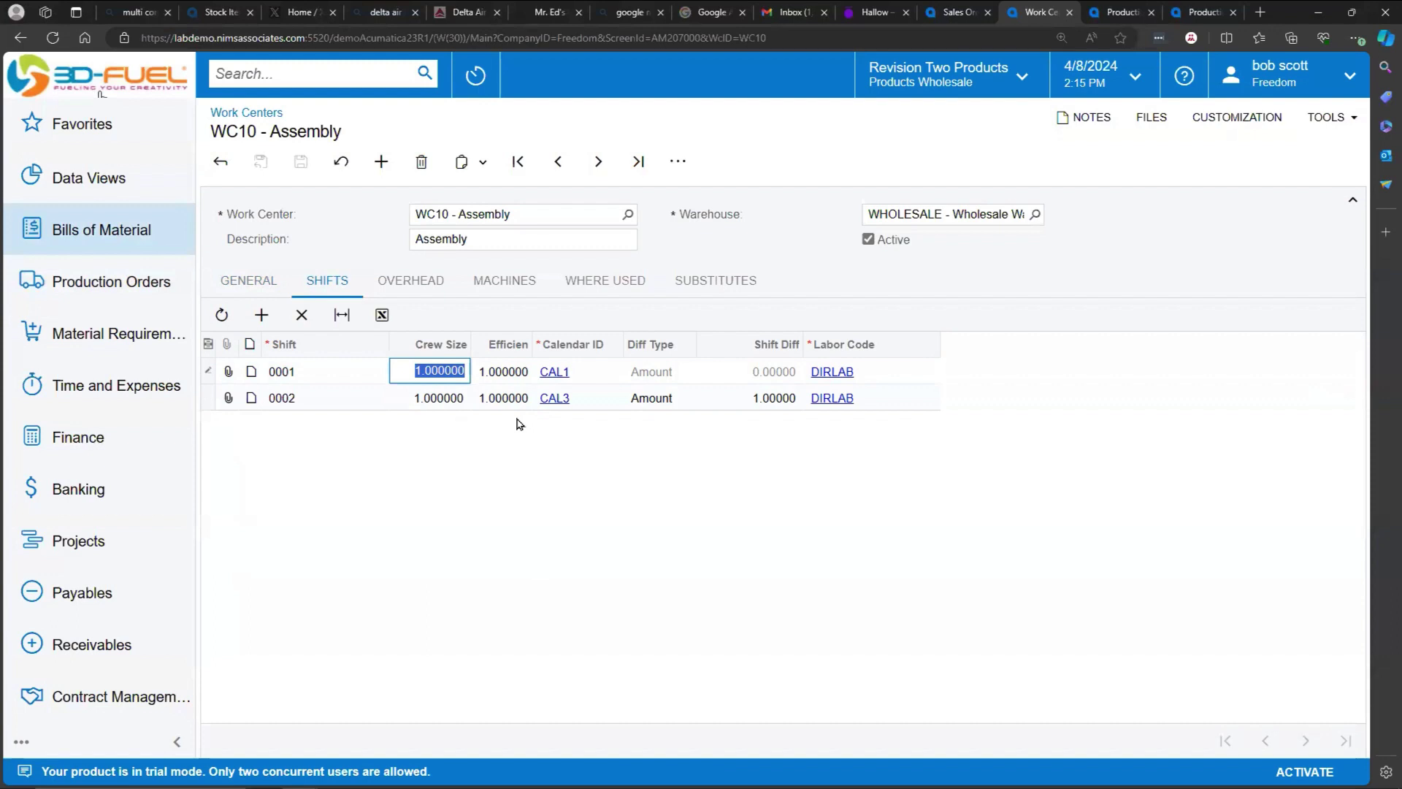
click(101, 229)
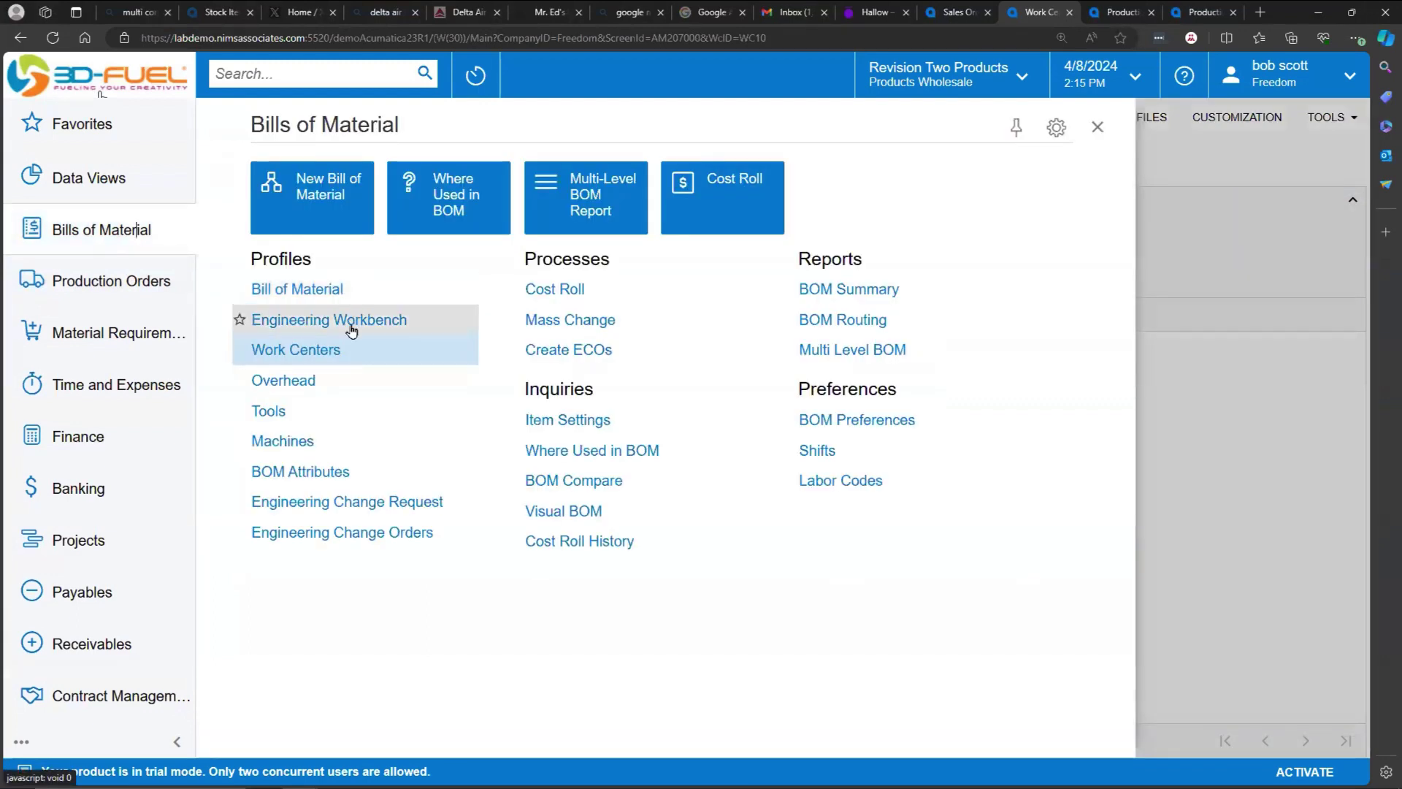
- Open machine 8301 from the Machines list and check its efficiency, 30.00000 cost and CAL1 calendar
click(335, 441)
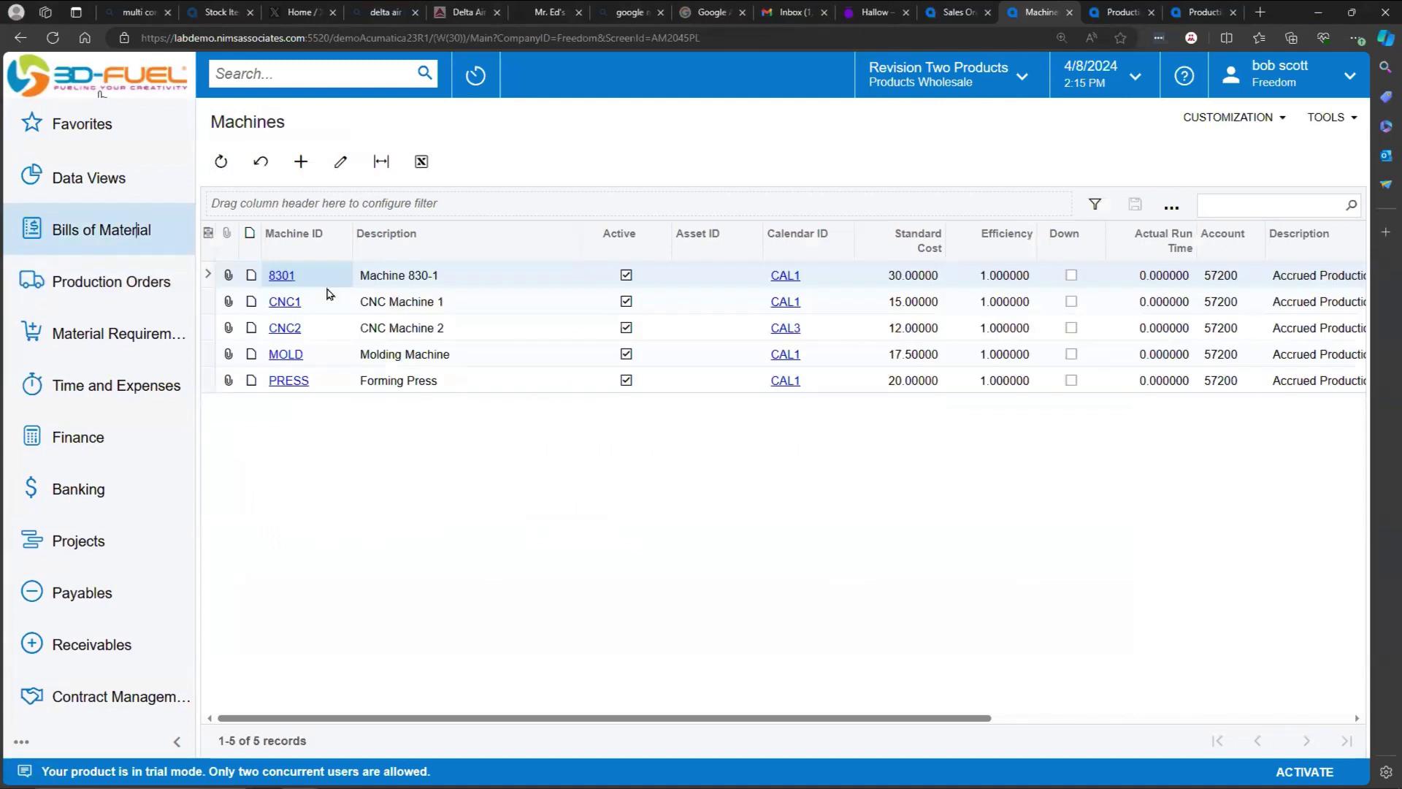
click(289, 276)
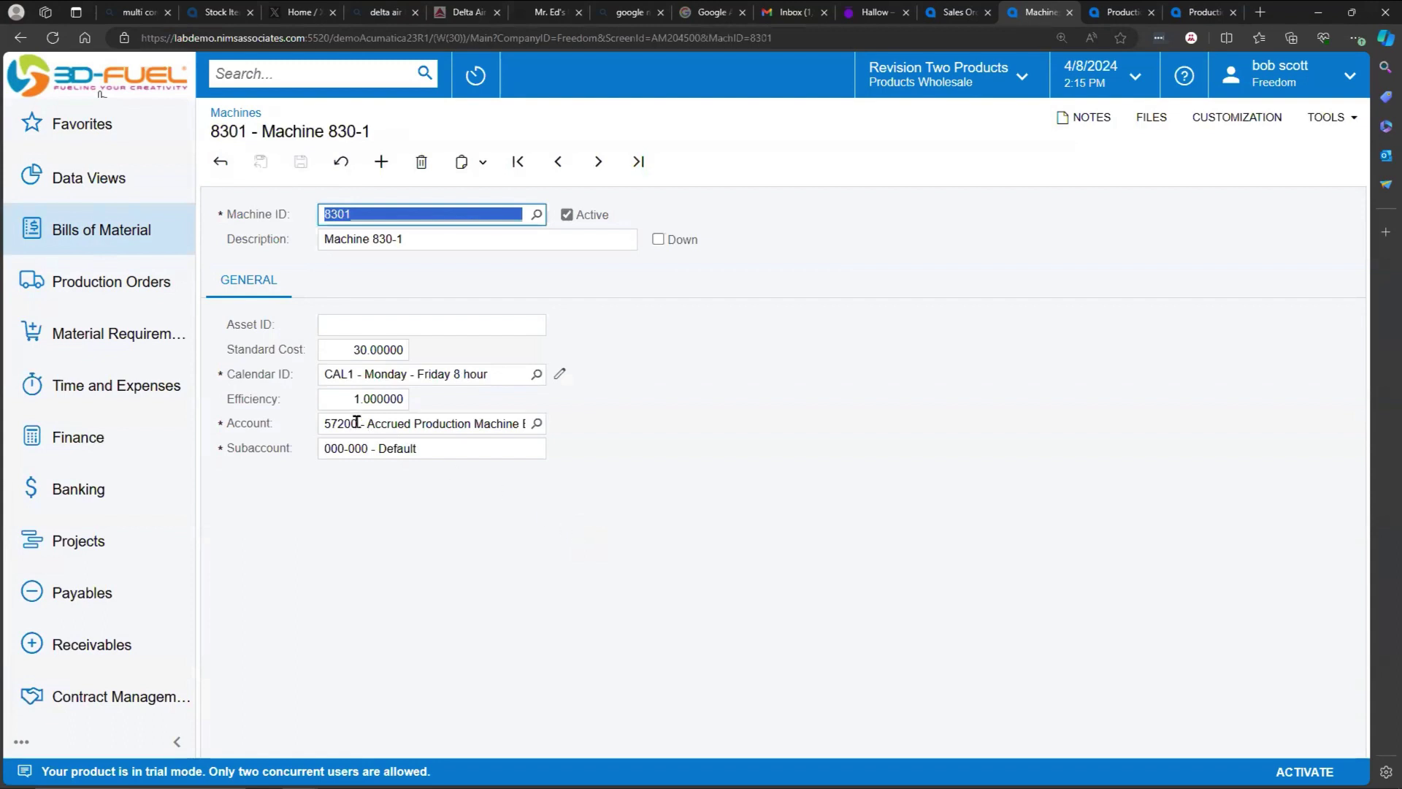
click(344, 398)
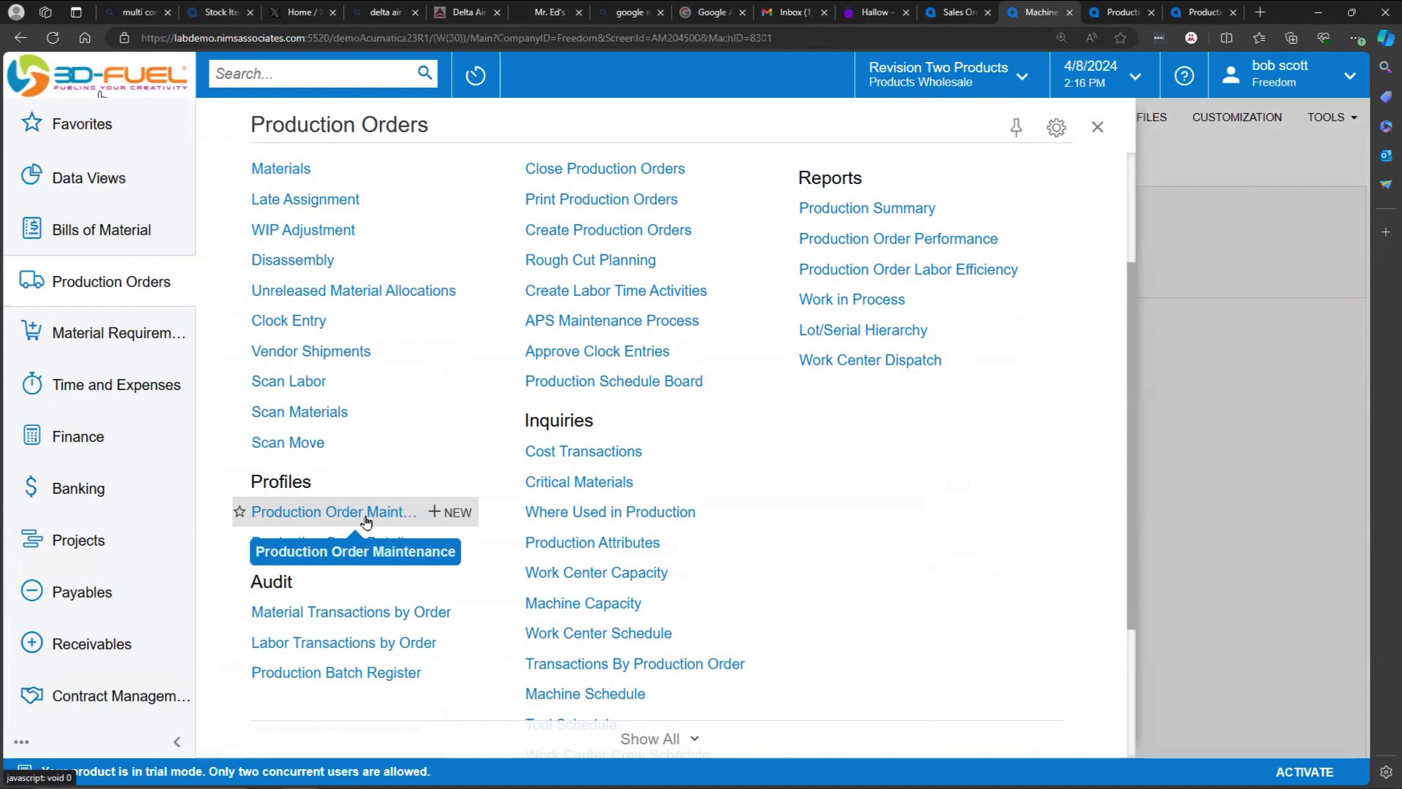
- Open production order AM000128 for item A1501 (10 units, Planned) from Production Order Maintenance
click(366, 520)
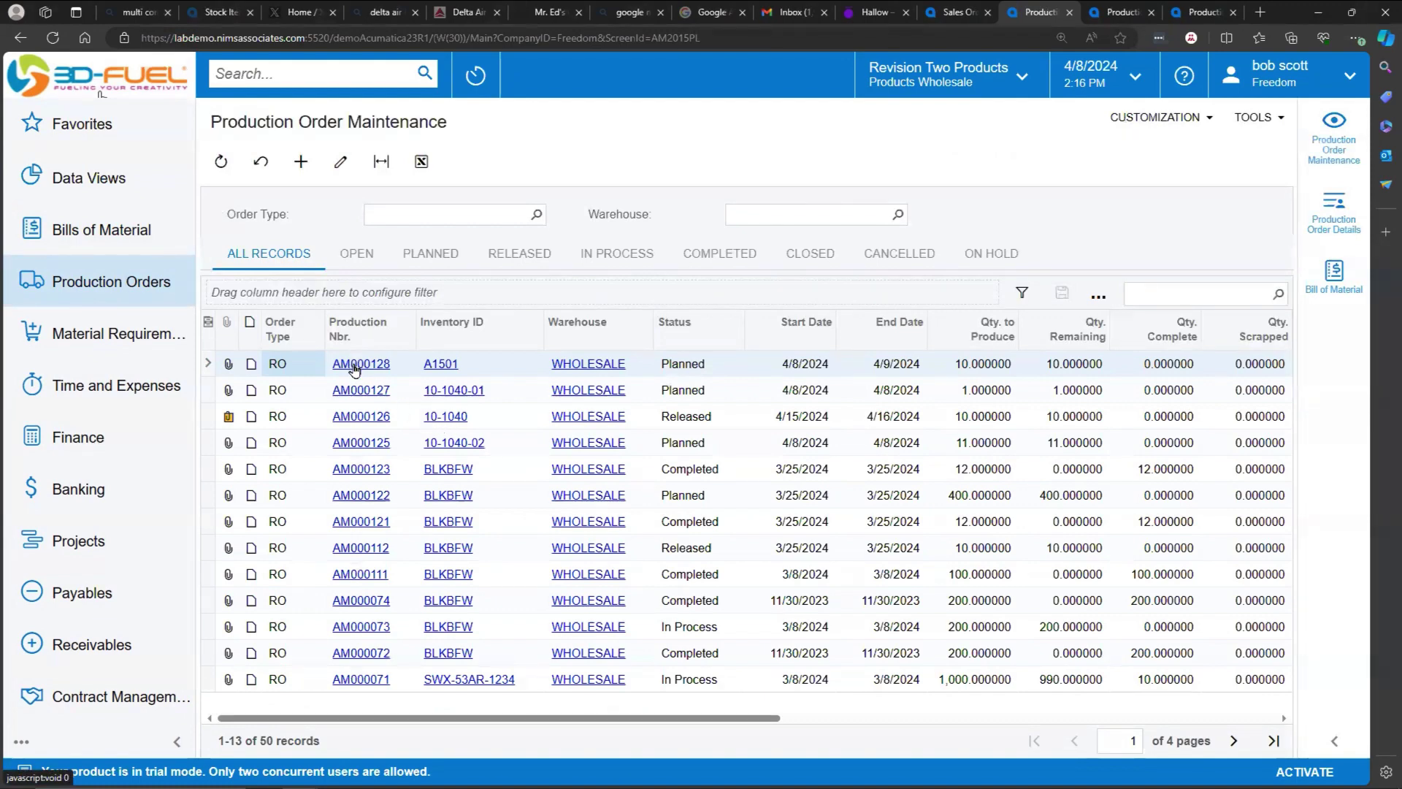
click(354, 365)
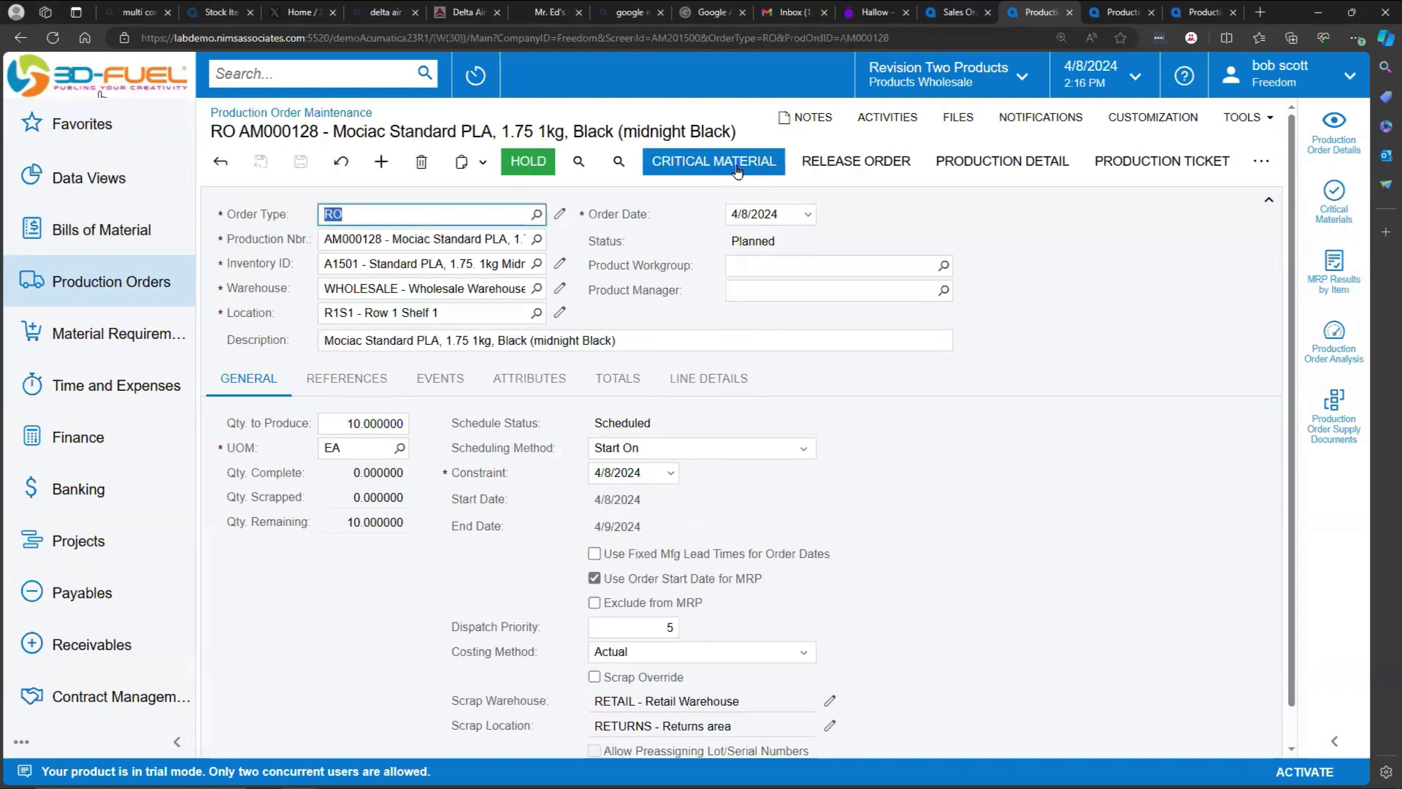
- View Production Detail for AM000128's operations and materials, then return to the order form
click(1261, 160)
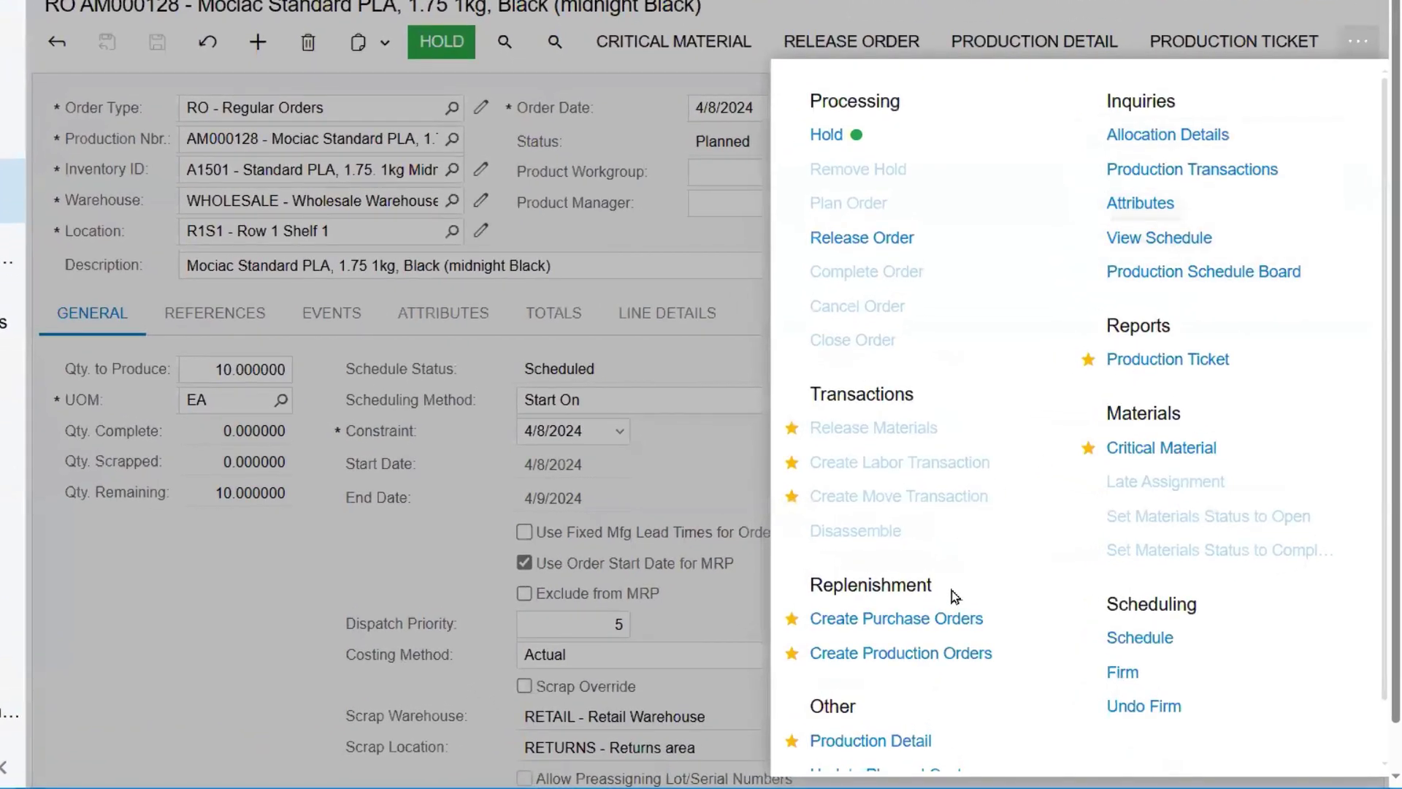
click(912, 739)
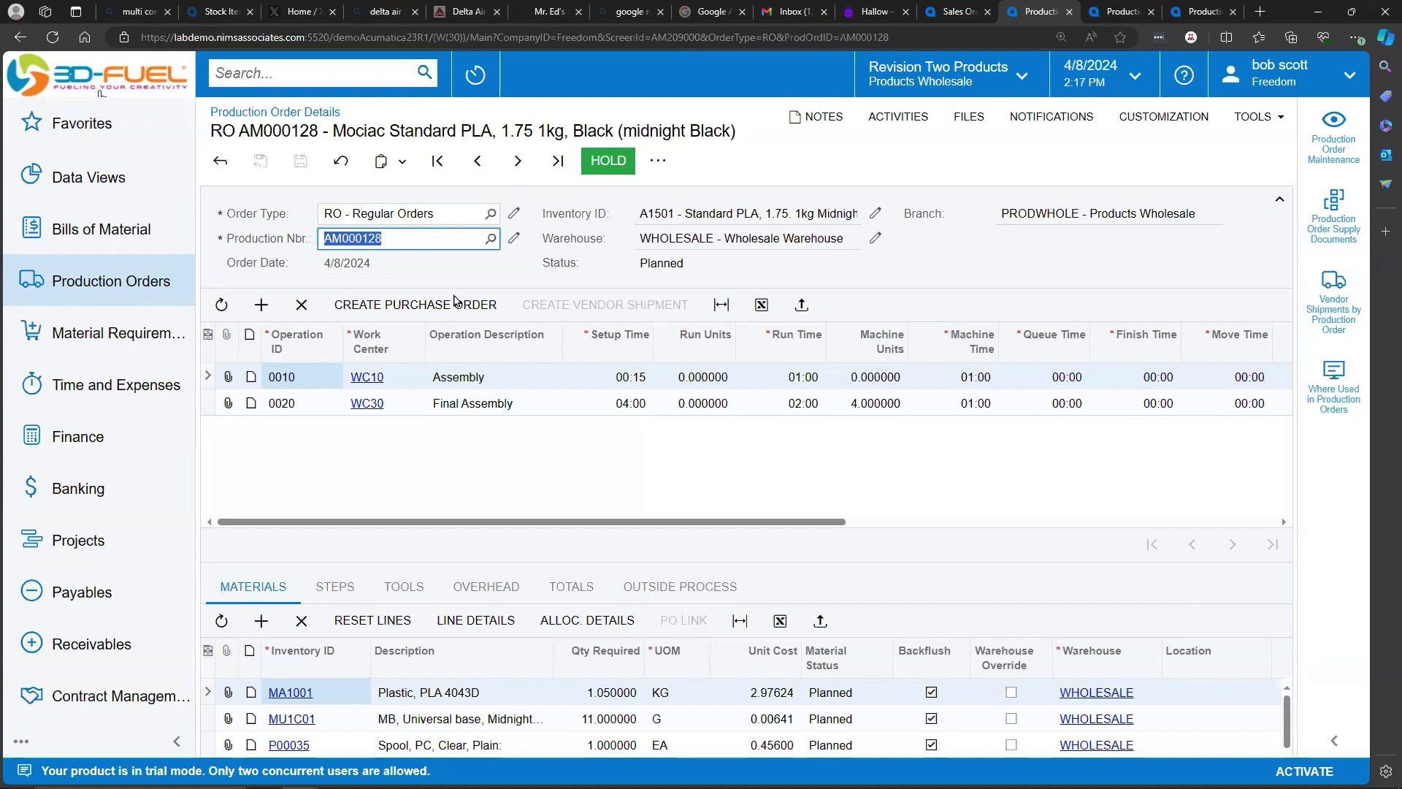
click(220, 161)
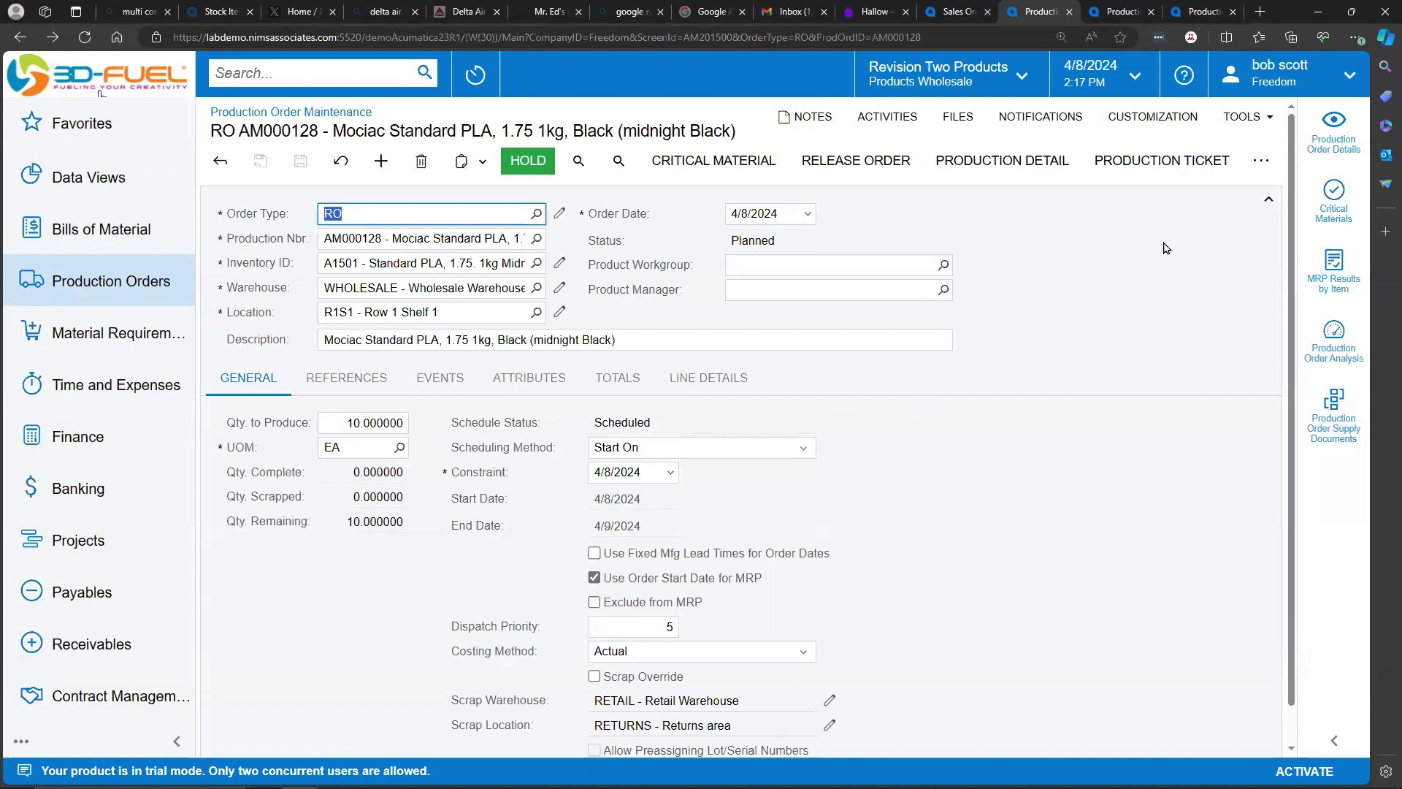
- Keep Start On as the scheduling method, pick a new constraint date, and run Schedule on order AM000128
click(804, 449)
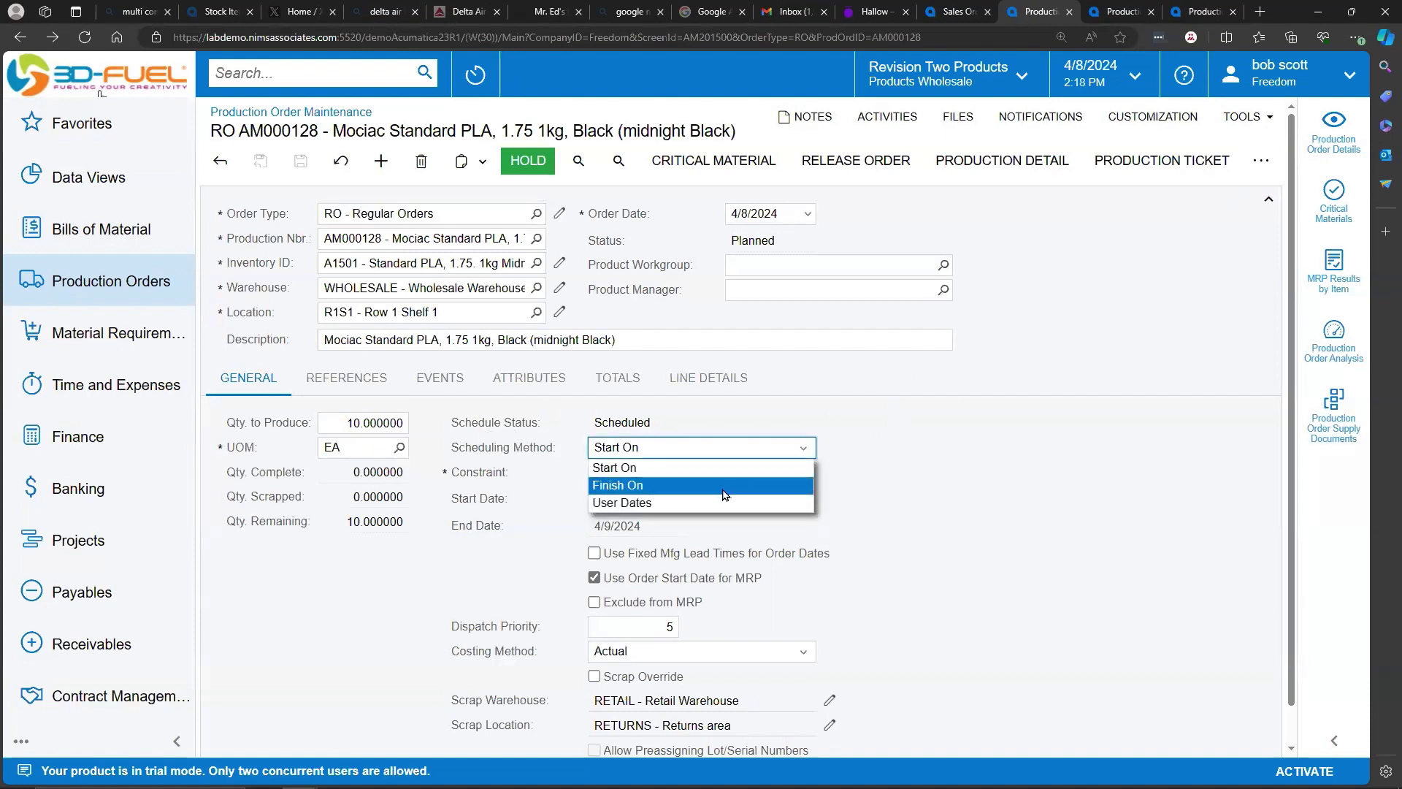
click(707, 468)
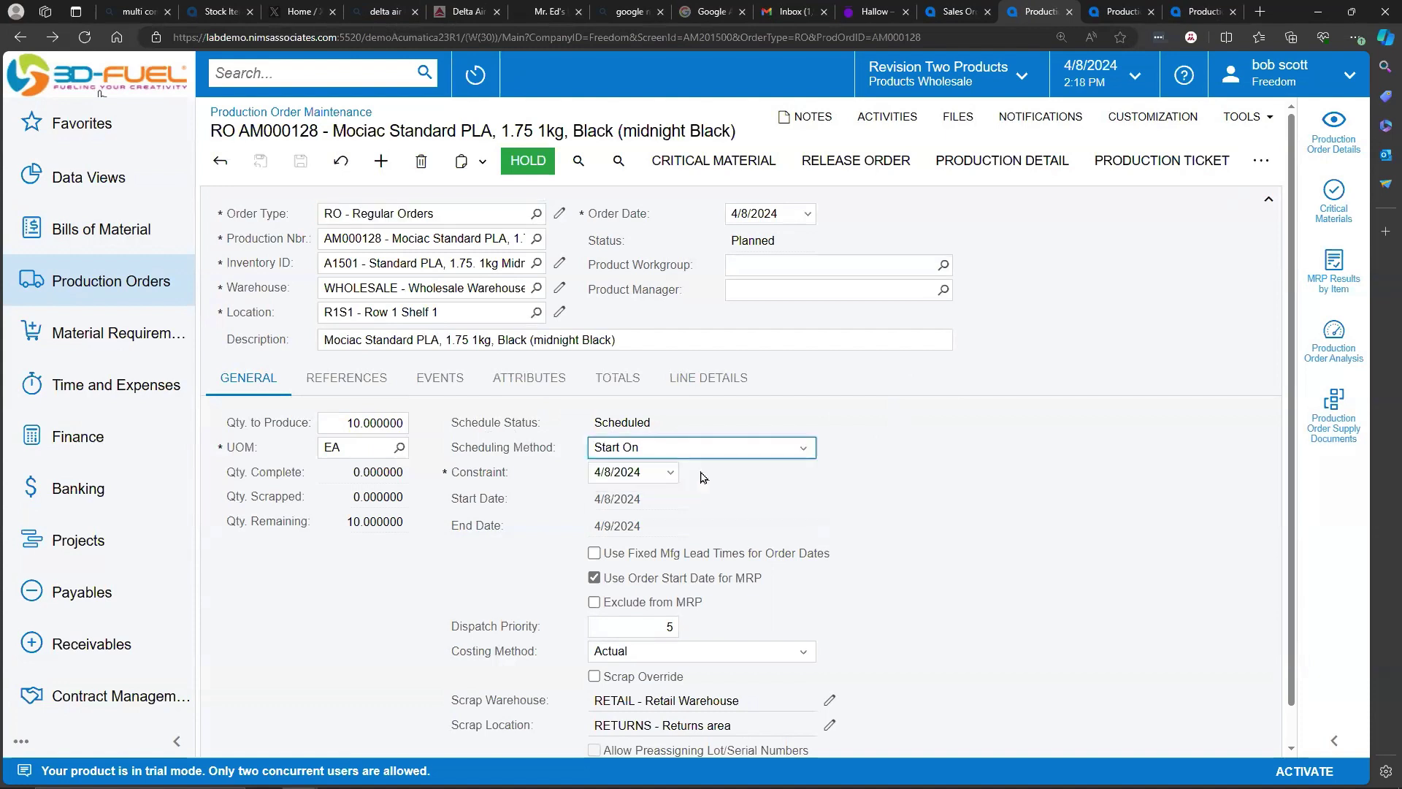
click(671, 472)
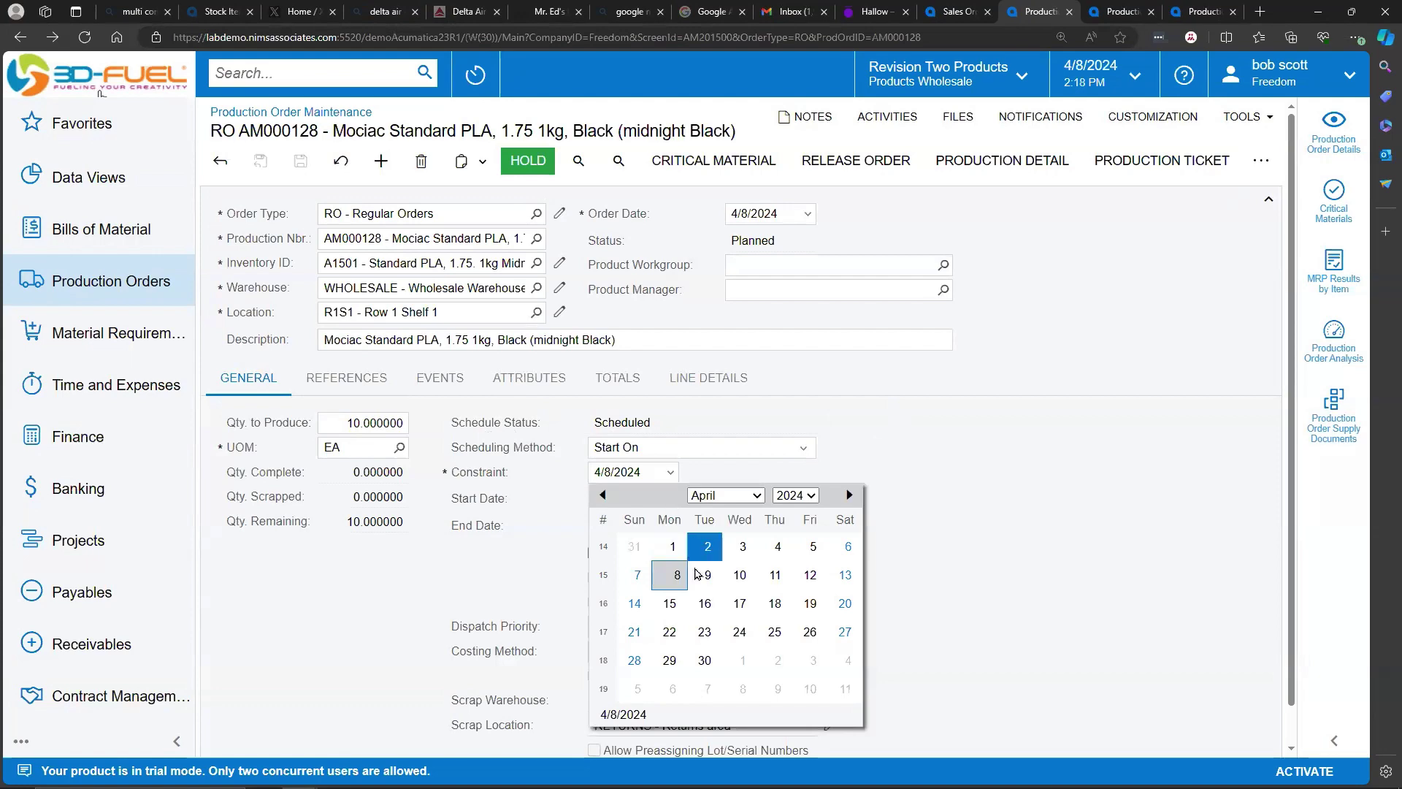
click(704, 575)
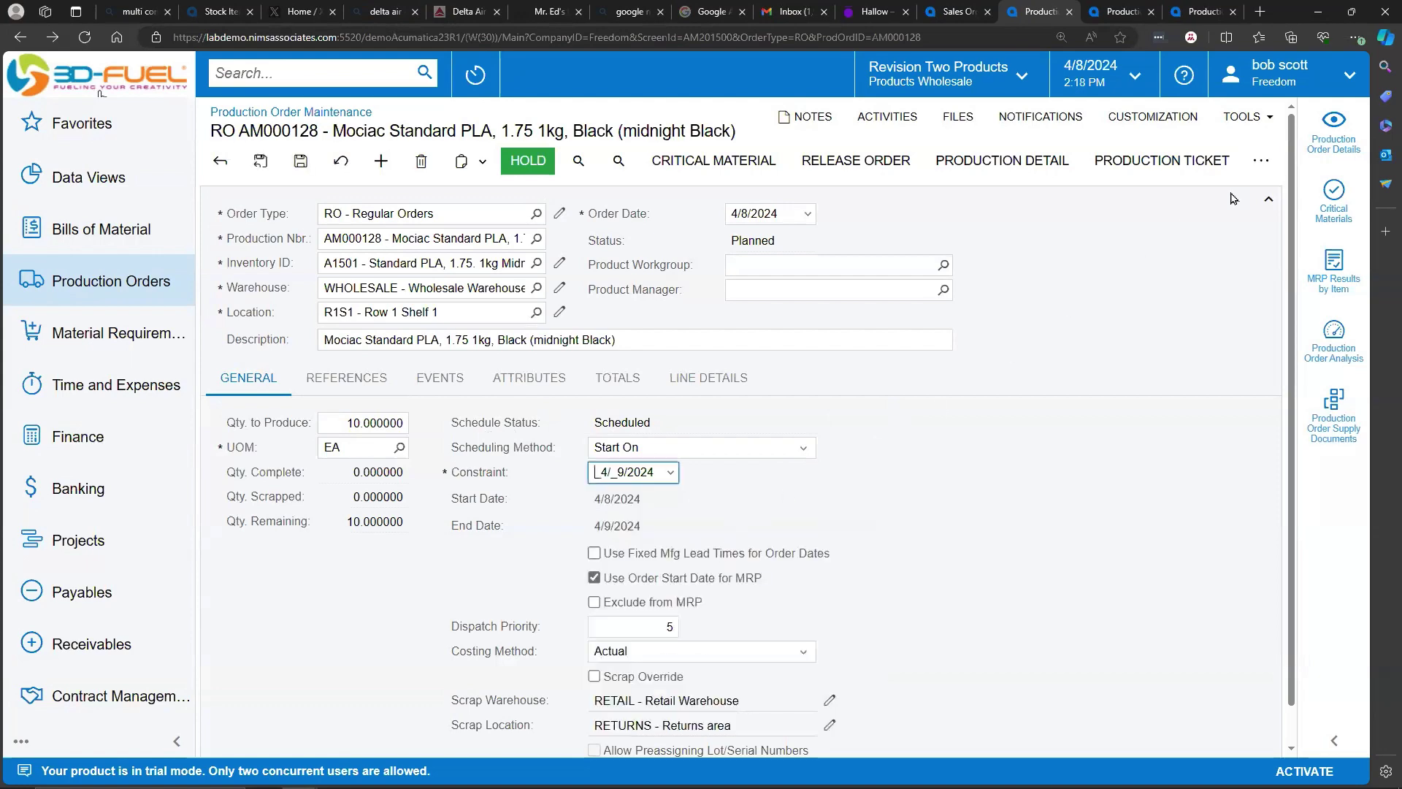
click(1259, 168)
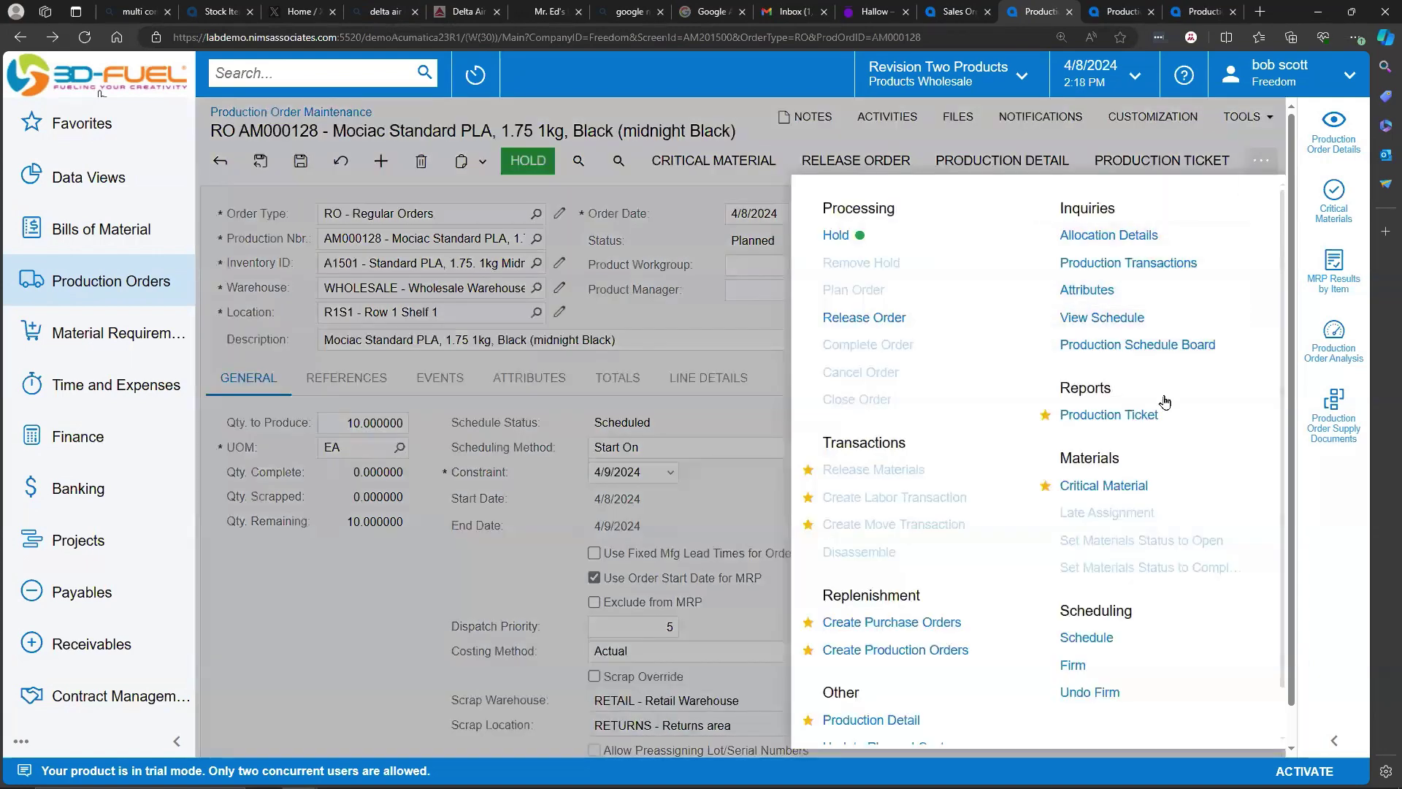
click(1128, 649)
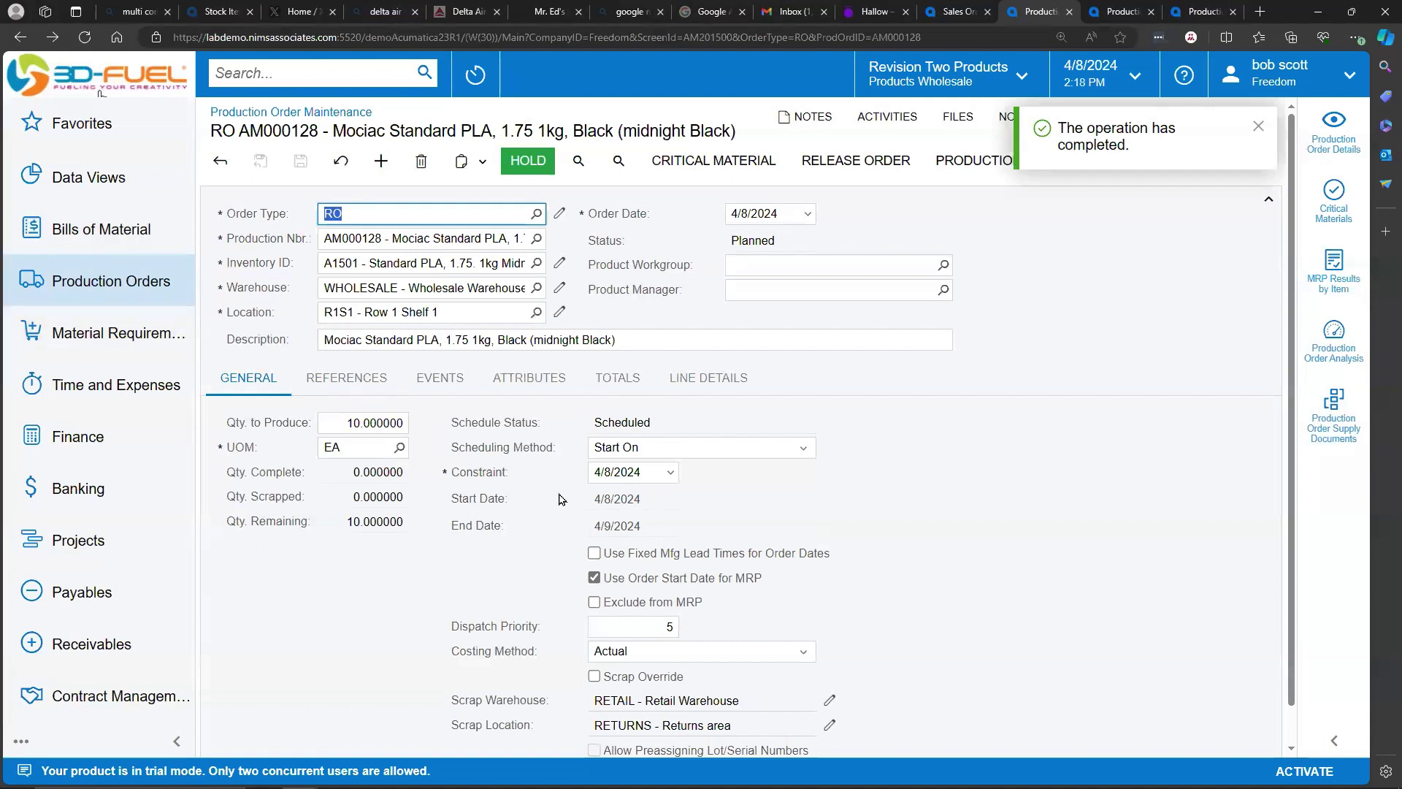
- Open Rough Cut Planning and move to the last page of production orders
click(122, 290)
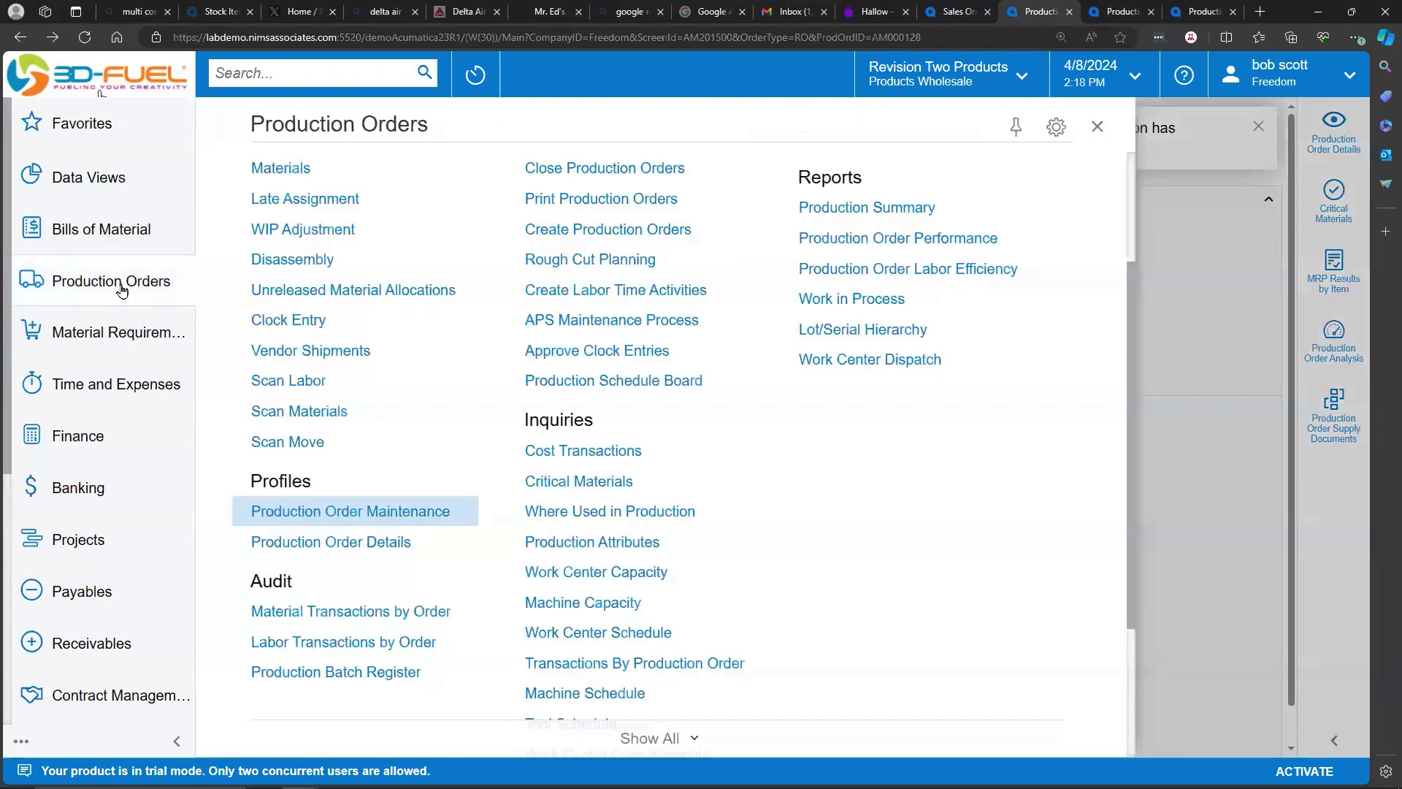
click(605, 261)
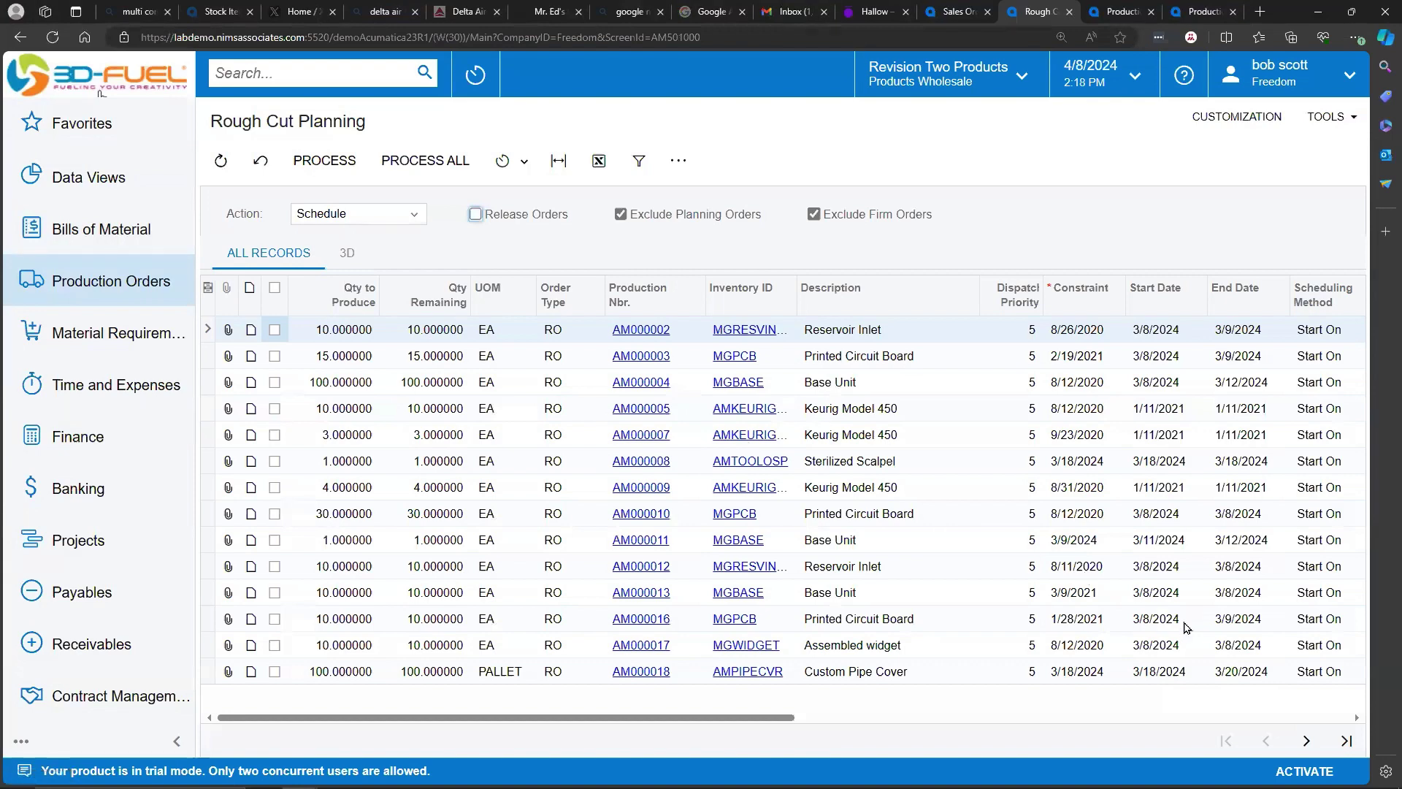
click(1306, 741)
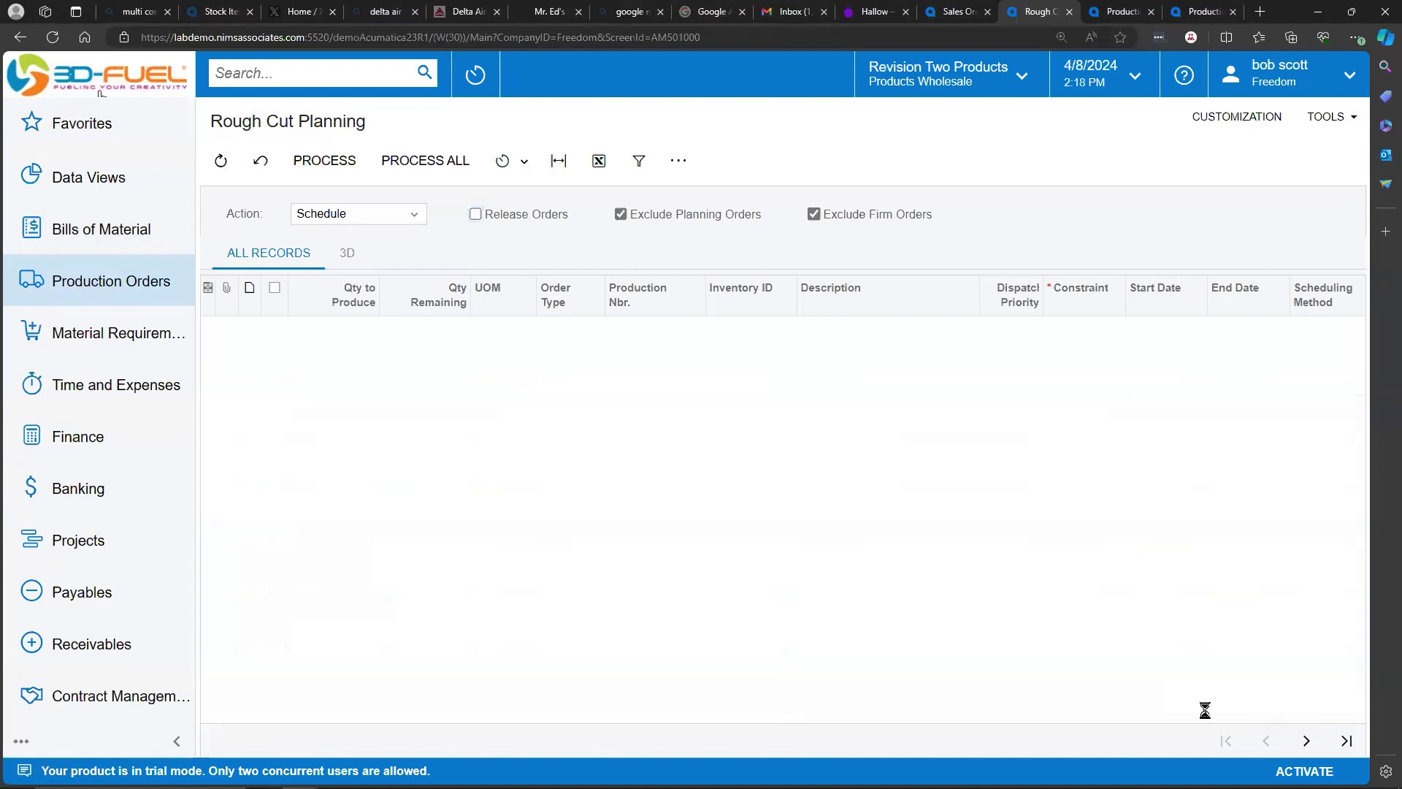
- Mark orders AM000125, AM000126, AM000127 and AM000128 and process them
click(275, 592)
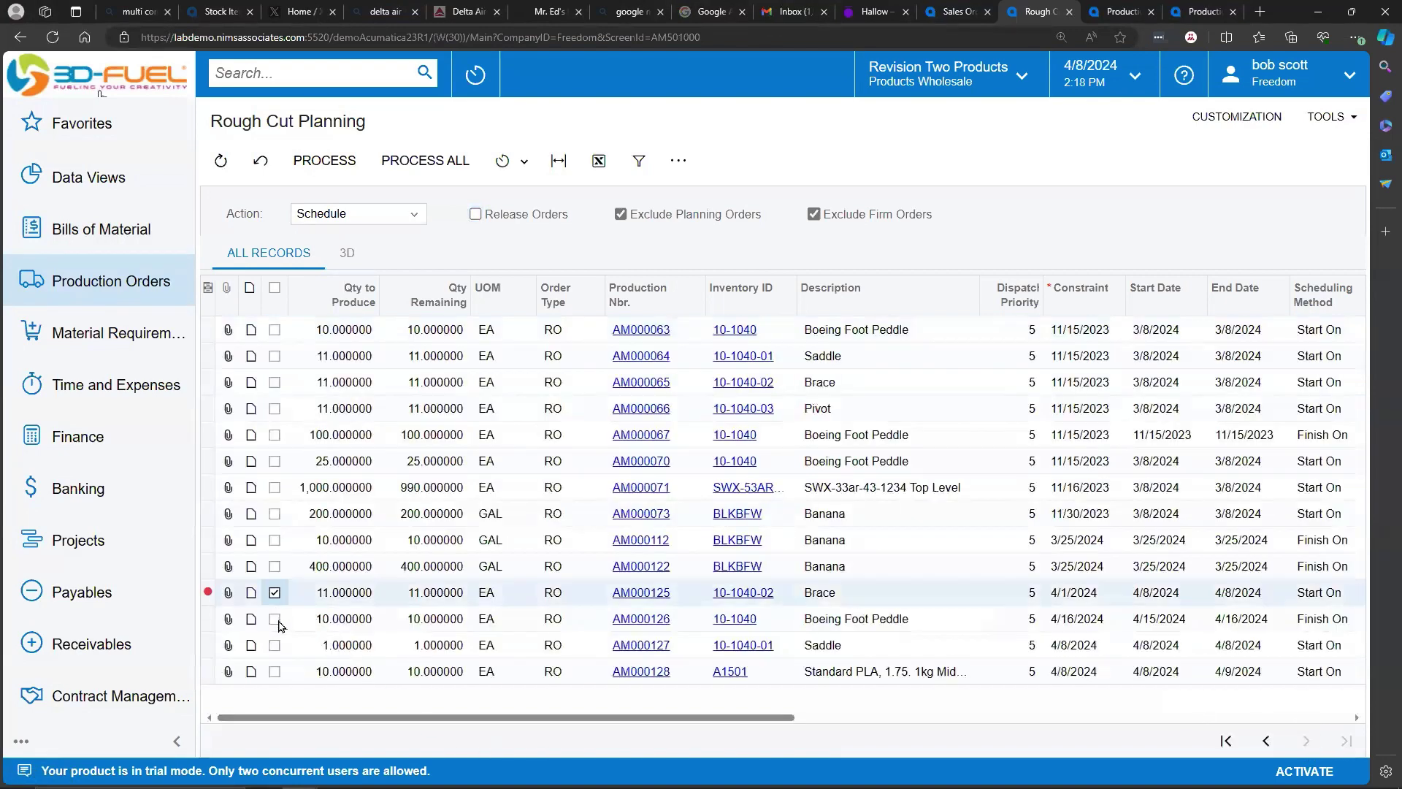
click(275, 619)
click(275, 644)
click(275, 671)
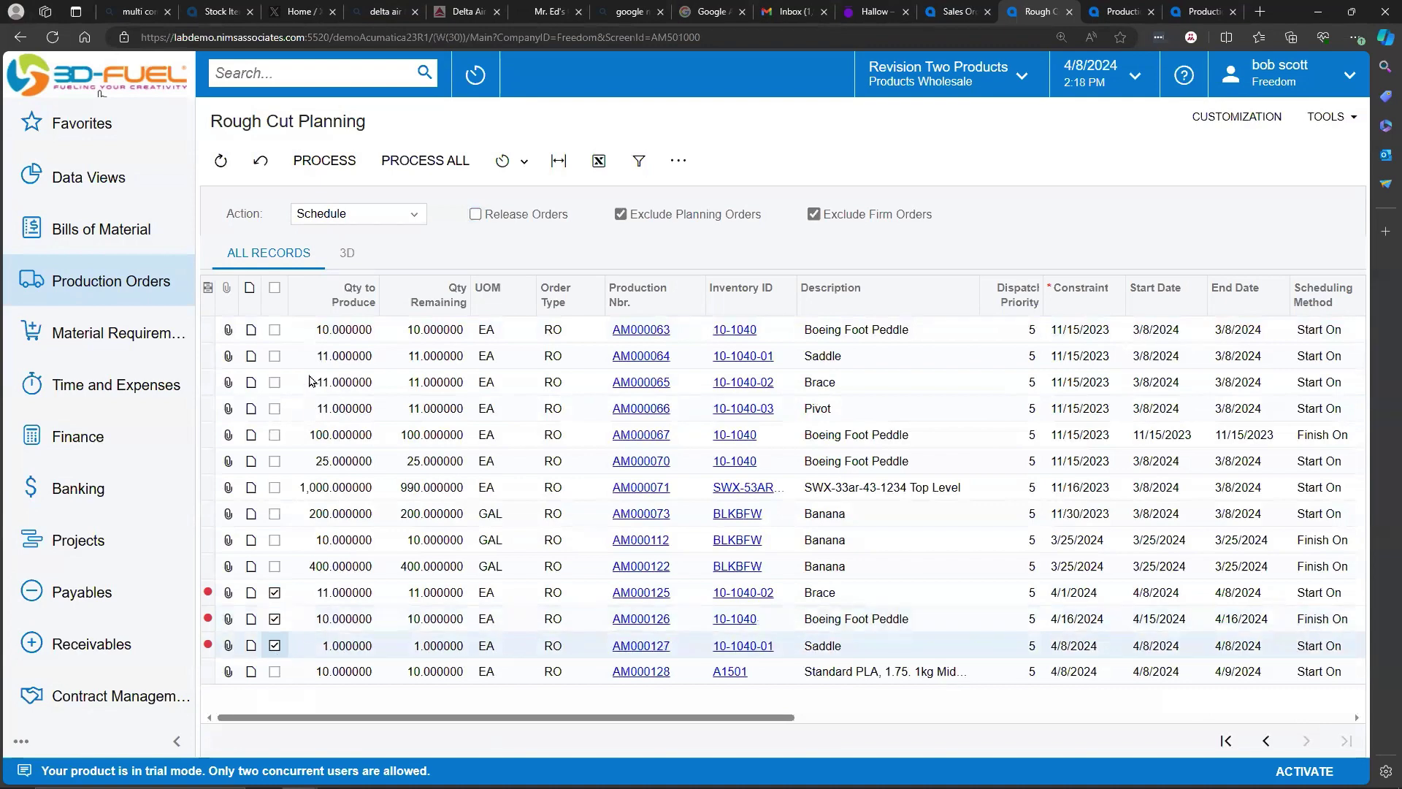
click(324, 161)
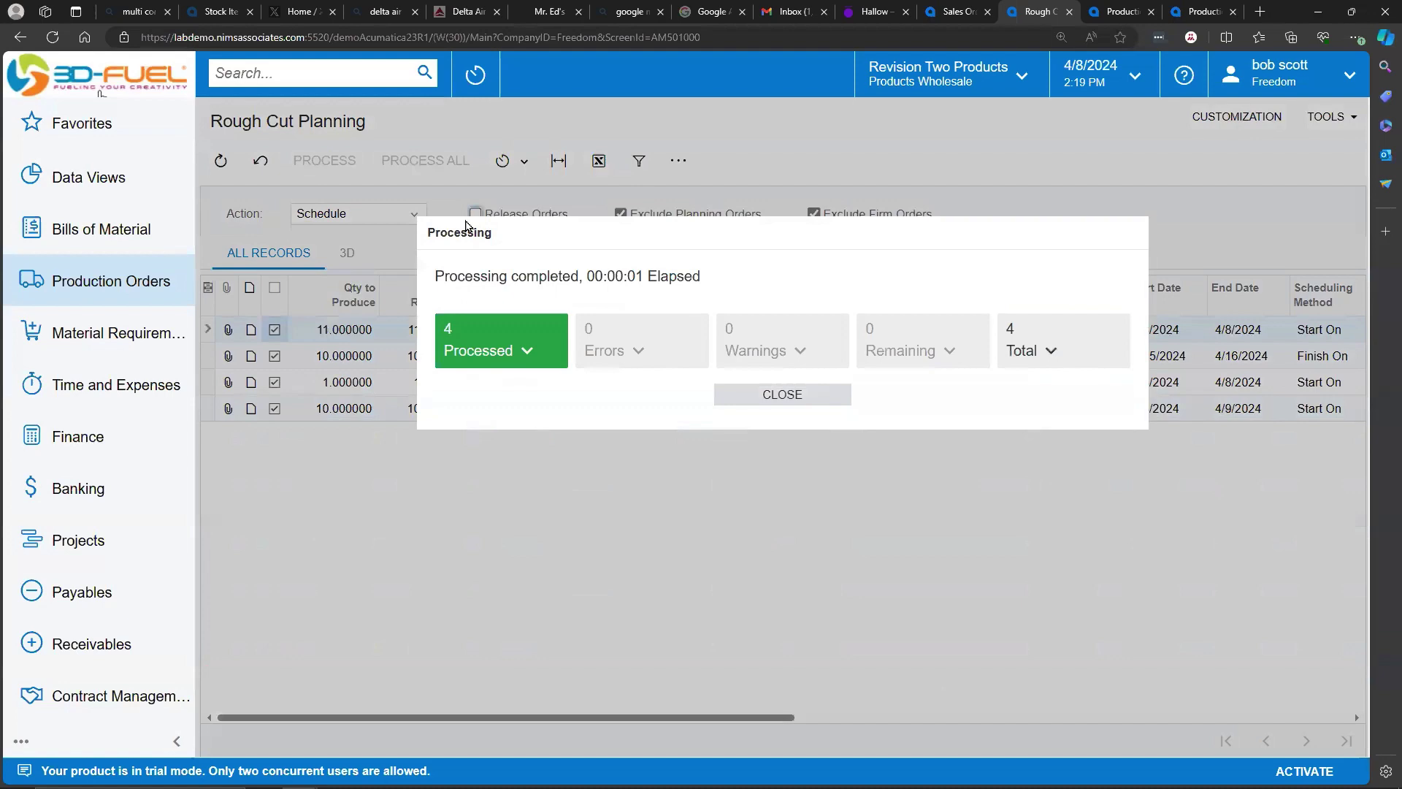
- Close the processing results and leave the action set to Schedule
click(787, 397)
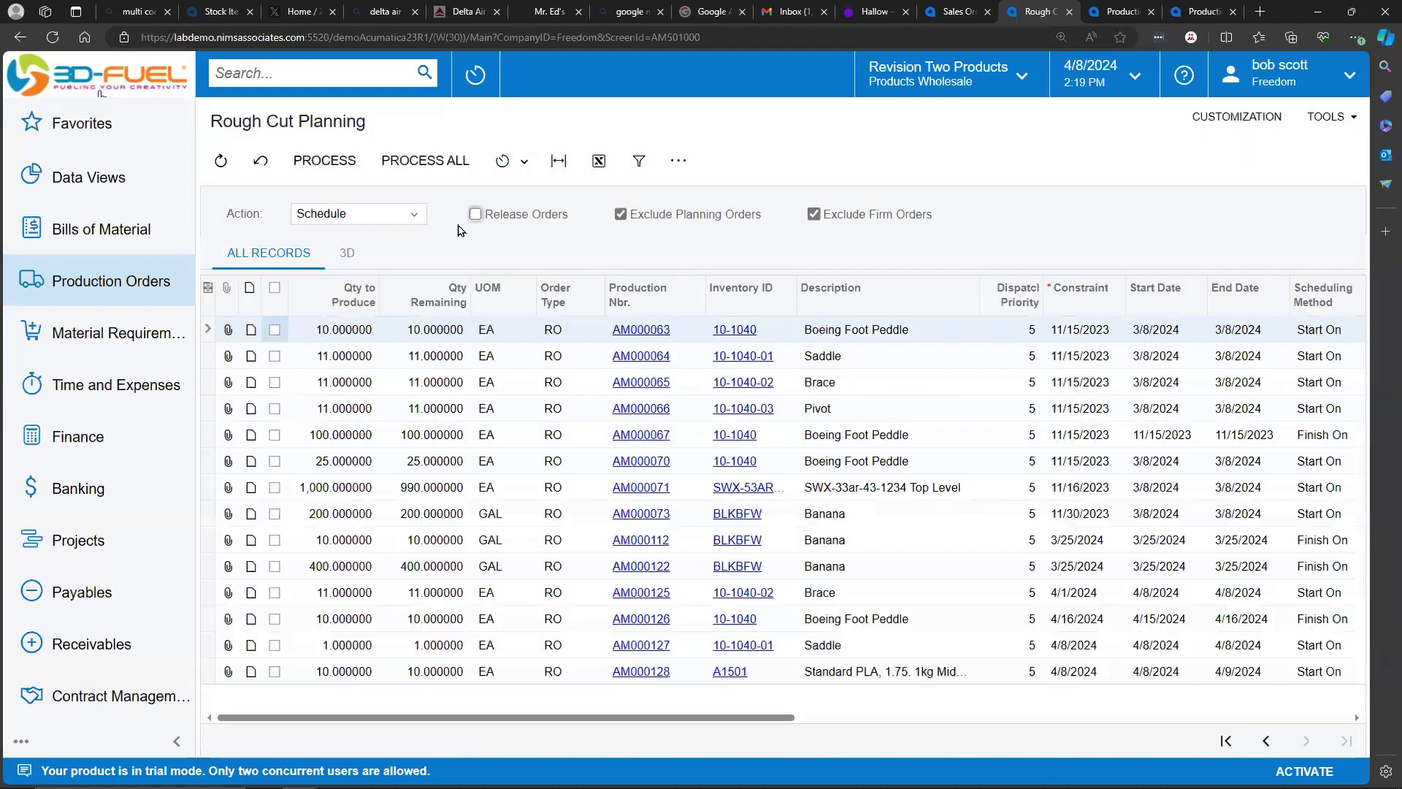
click(415, 214)
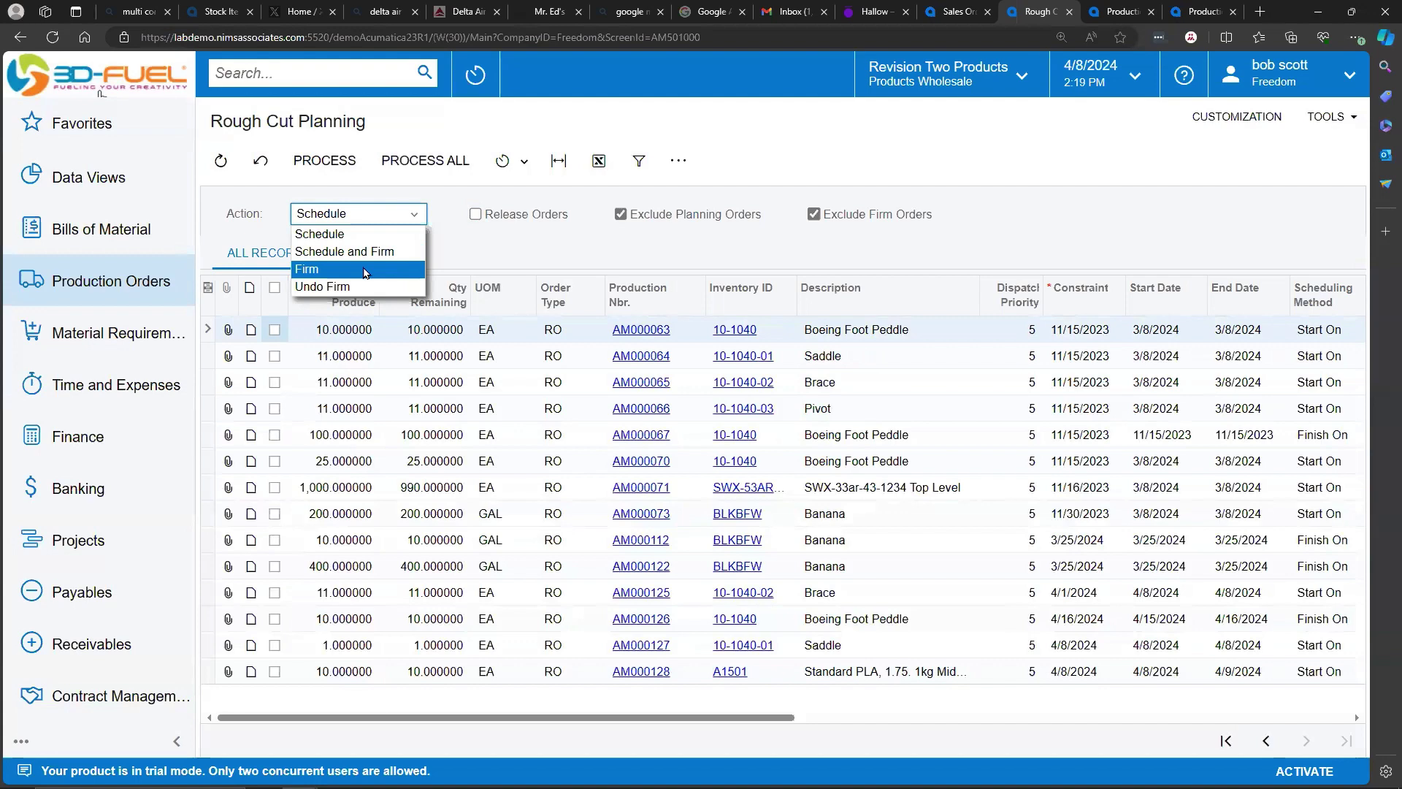
click(508, 237)
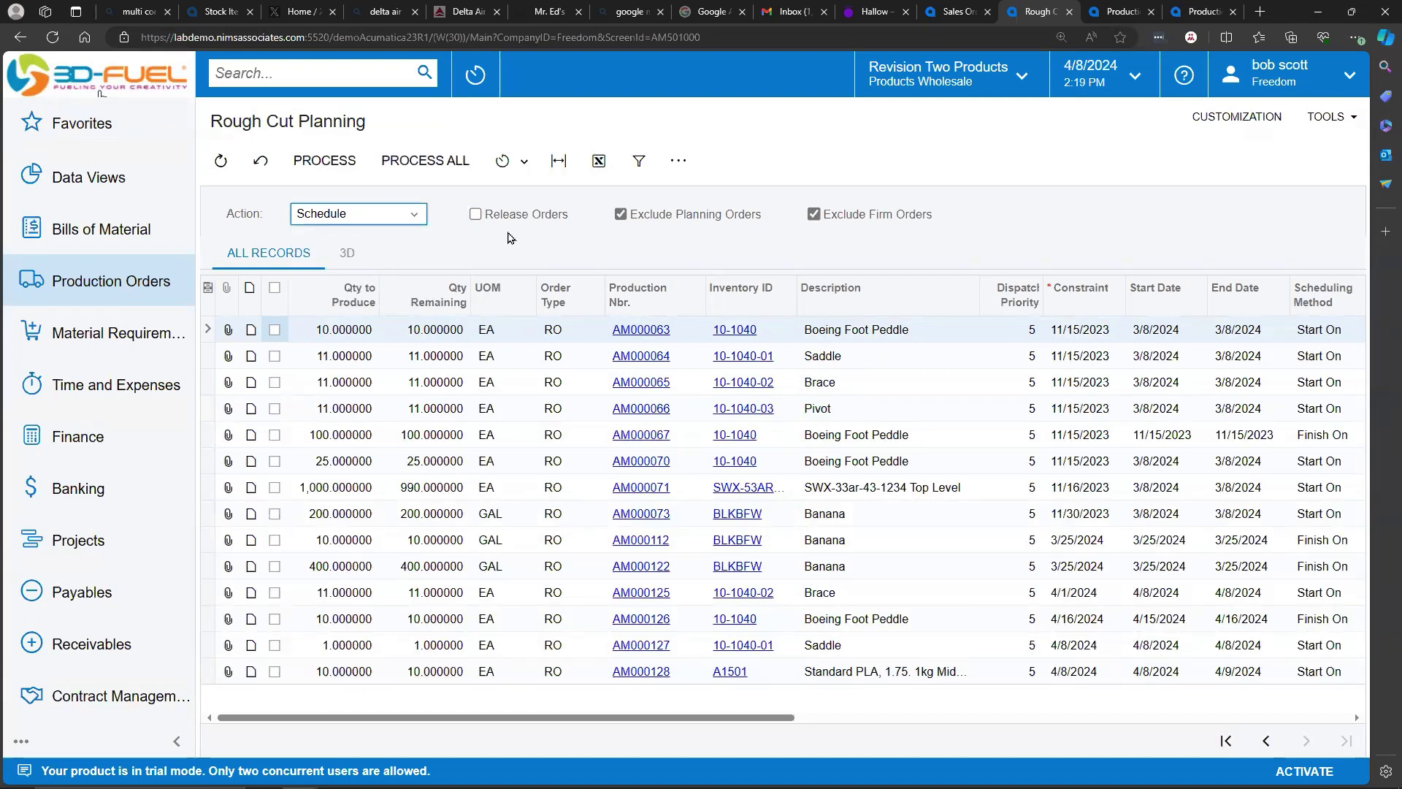
- Open the Production Schedule Board with its From date set to 4/1/2024
click(121, 284)
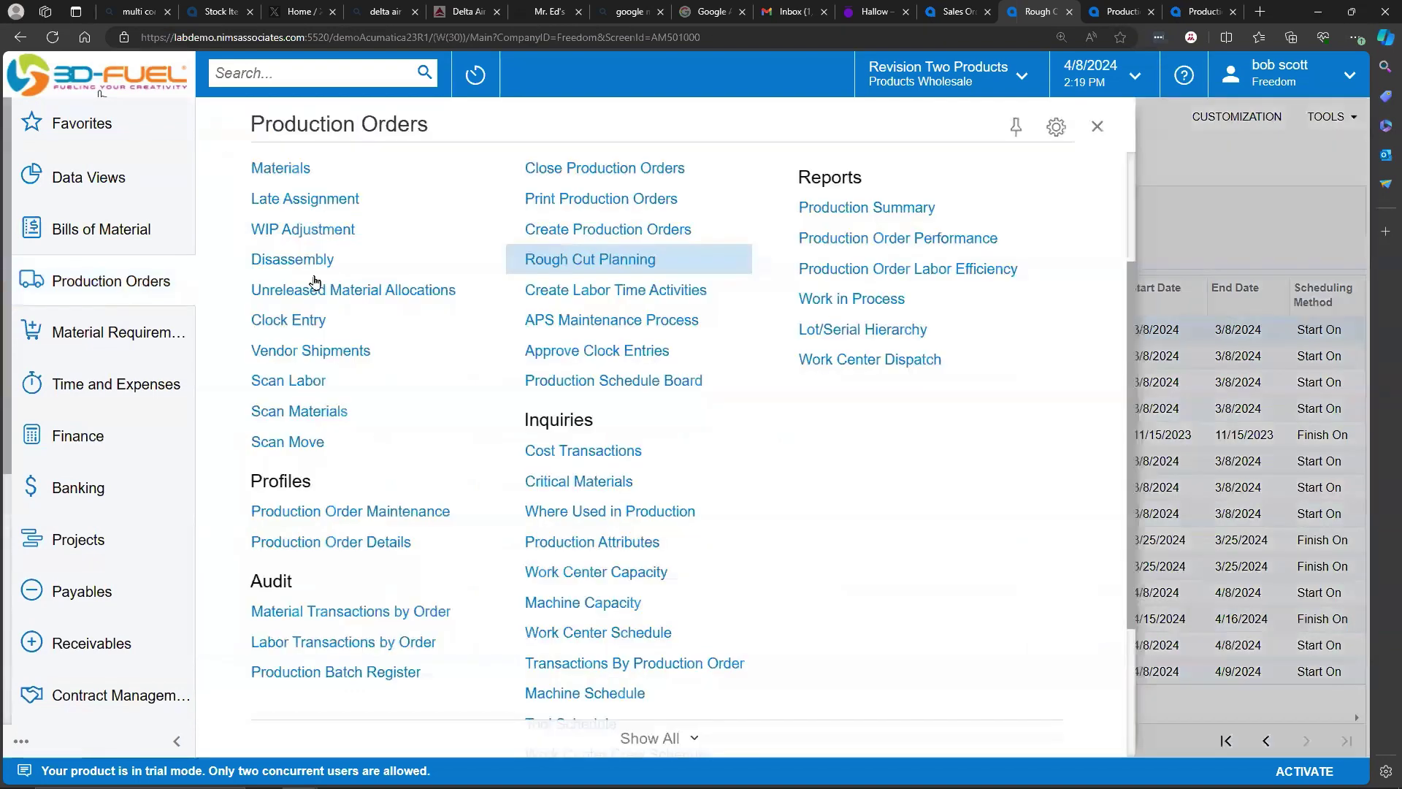
click(595, 379)
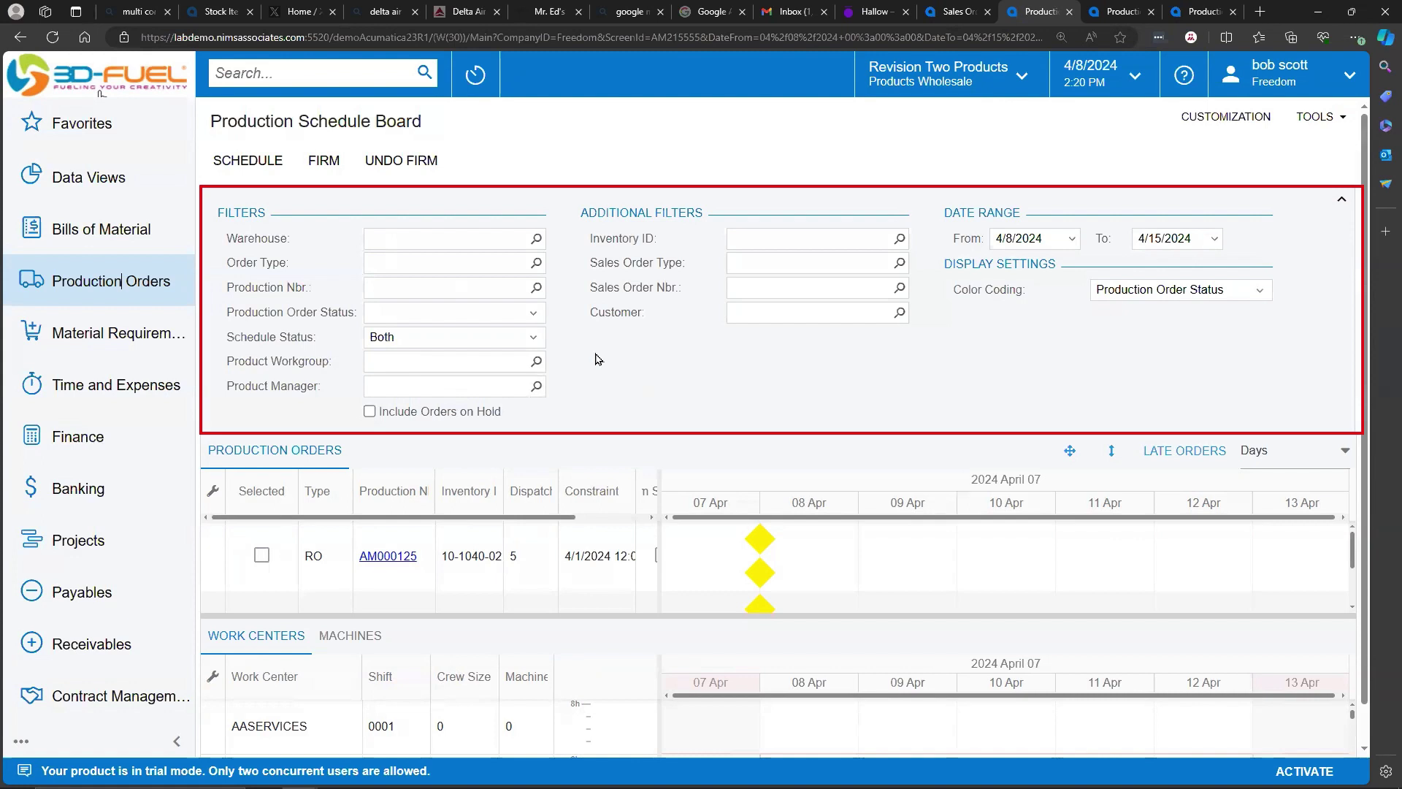
click(1072, 238)
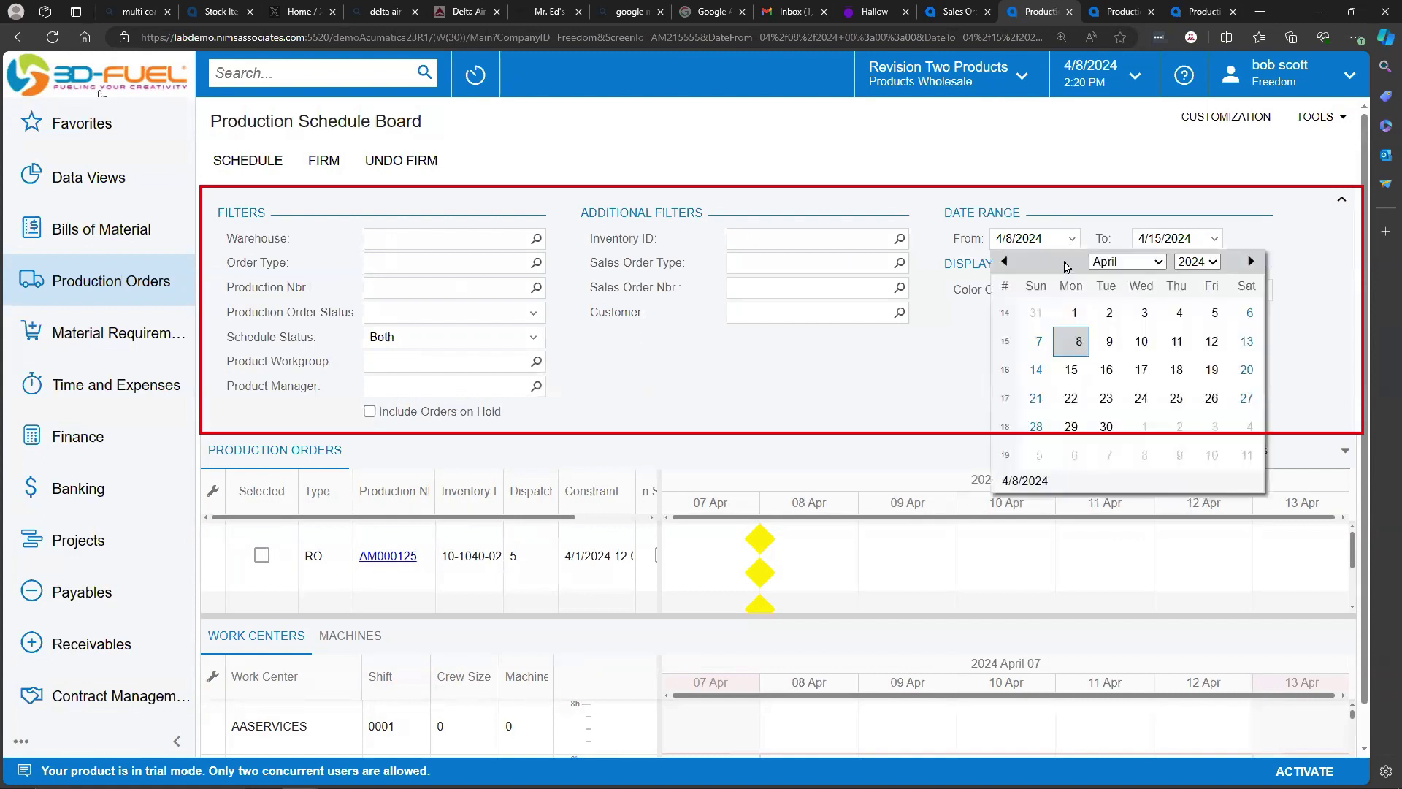
click(1071, 311)
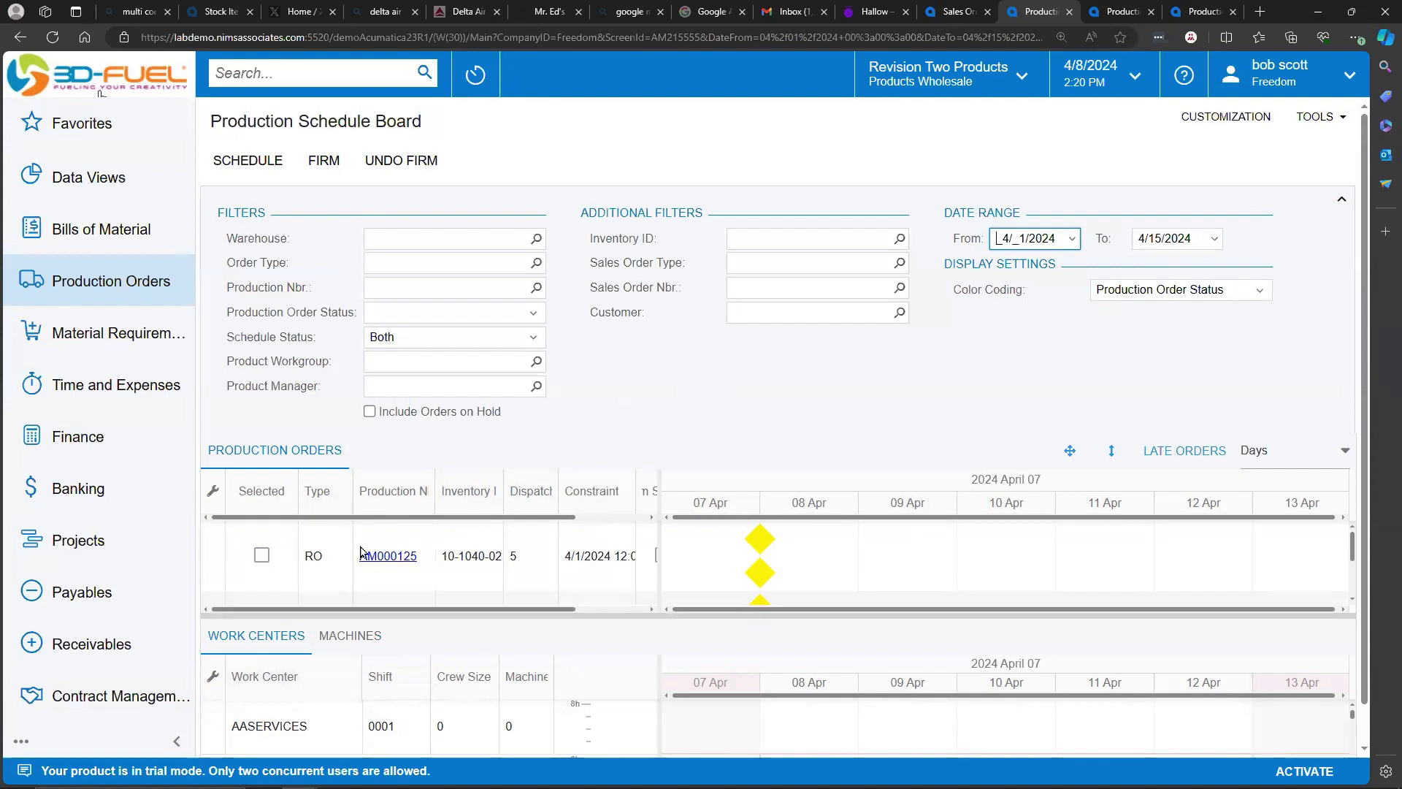
scroll(429, 564, down, 1)
scroll(430, 564, down, 1)
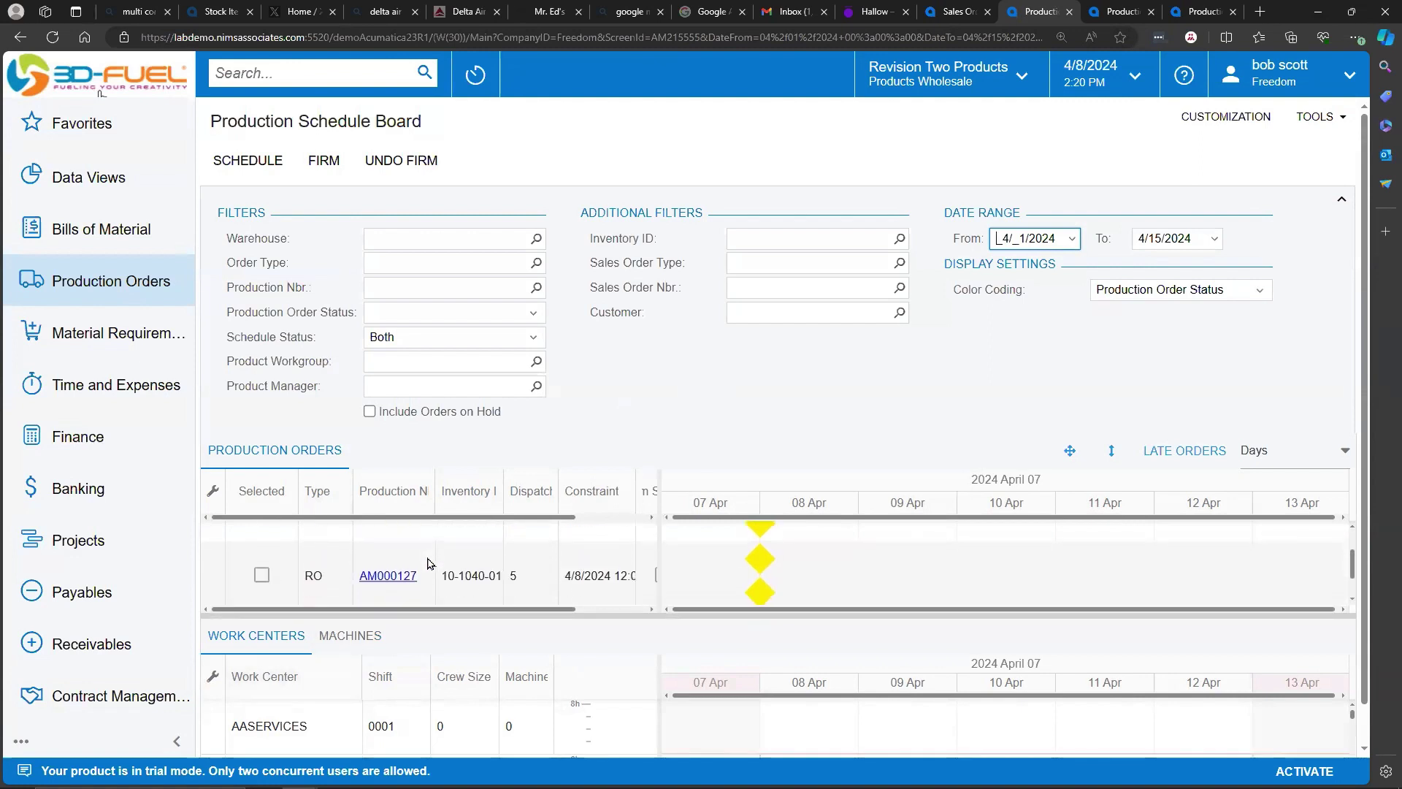
scroll(429, 564, down, 1)
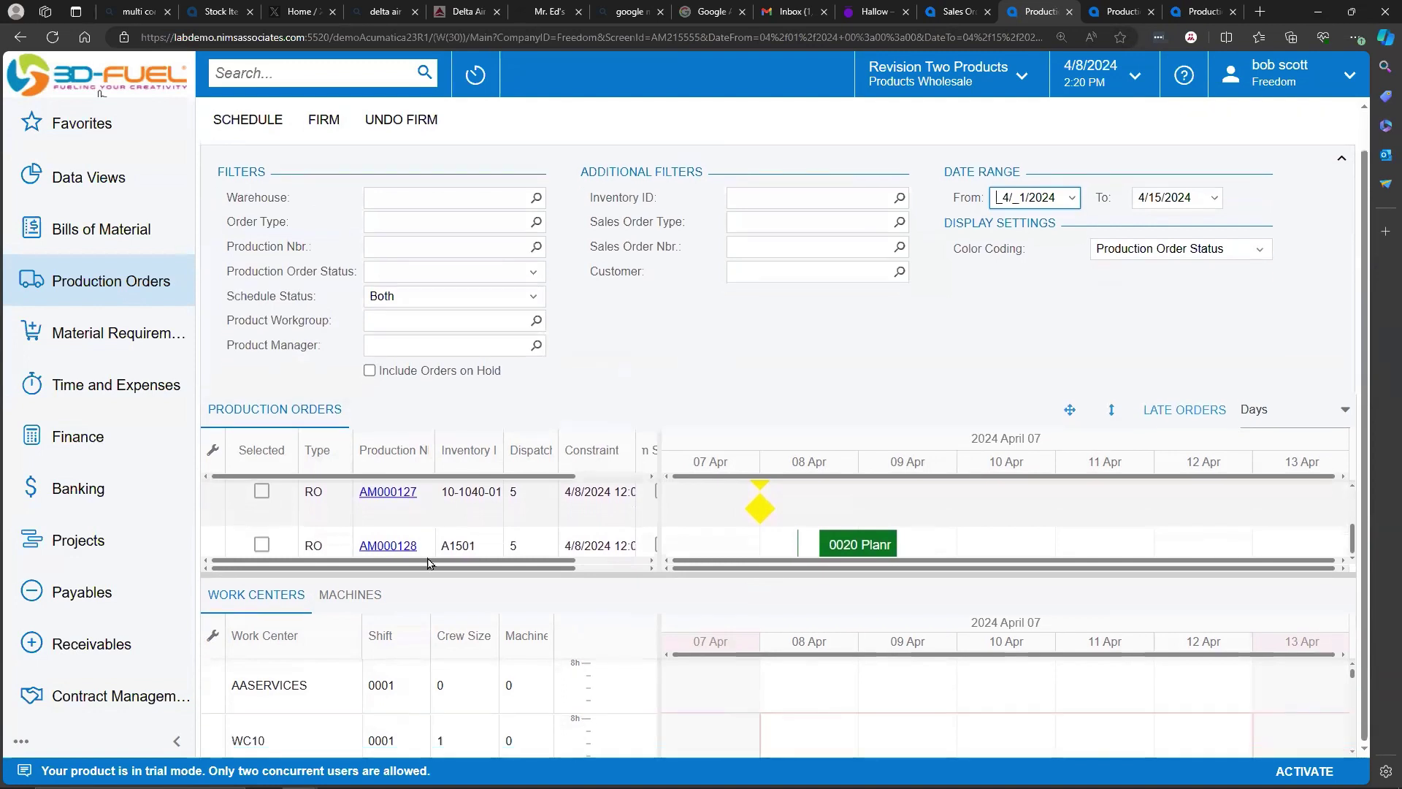
scroll(438, 533, up, 2)
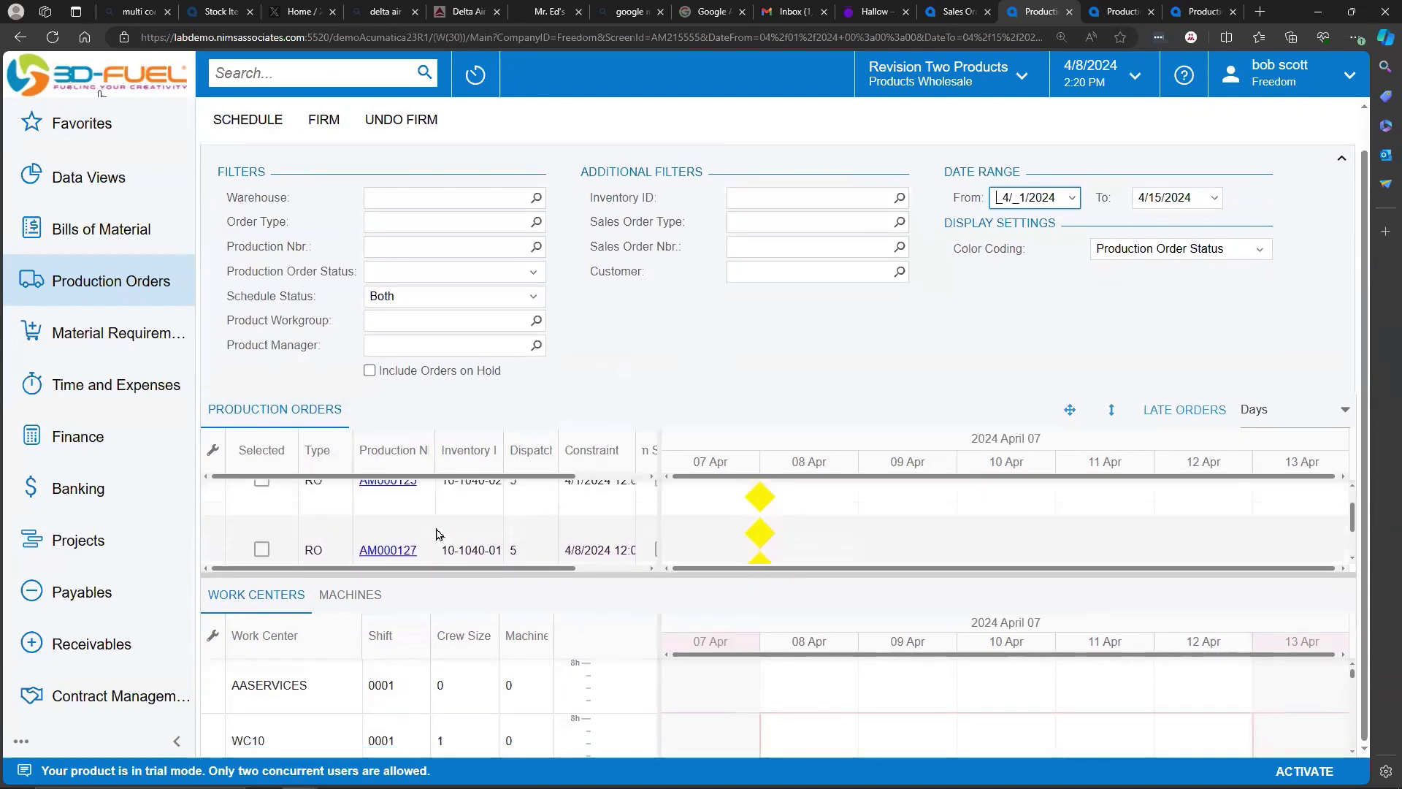
mouse_move(763, 498)
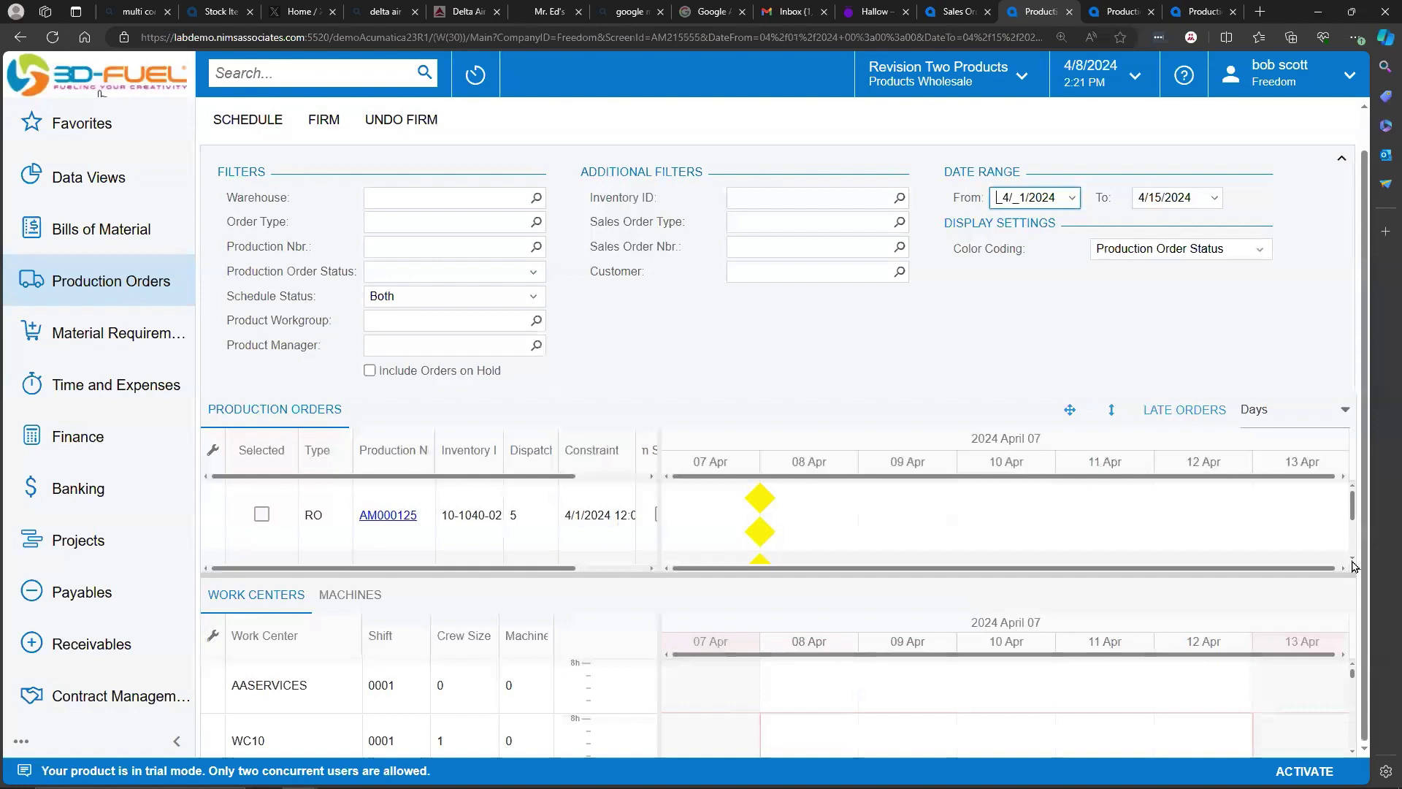
scroll(1355, 560, down, 3)
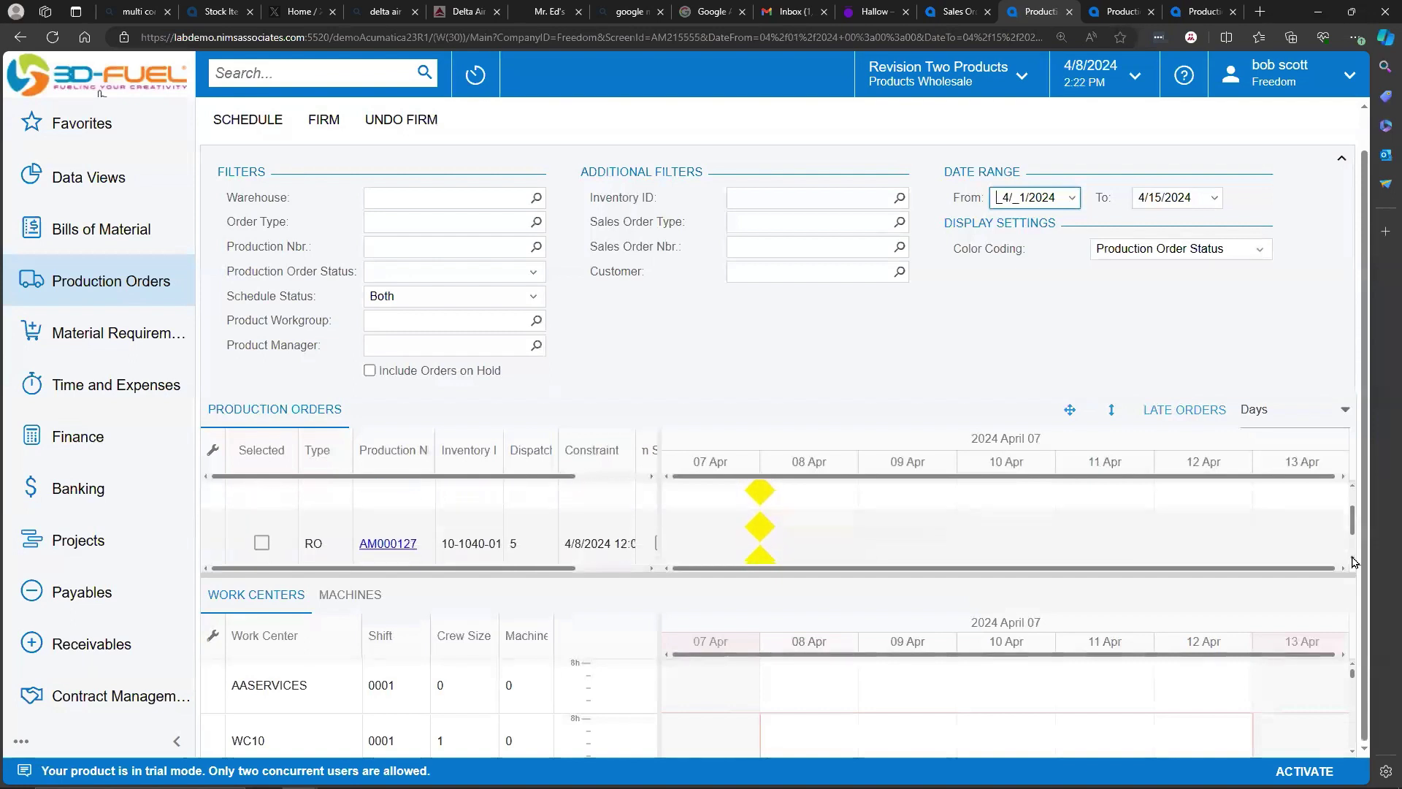
scroll(1354, 561, down, 2)
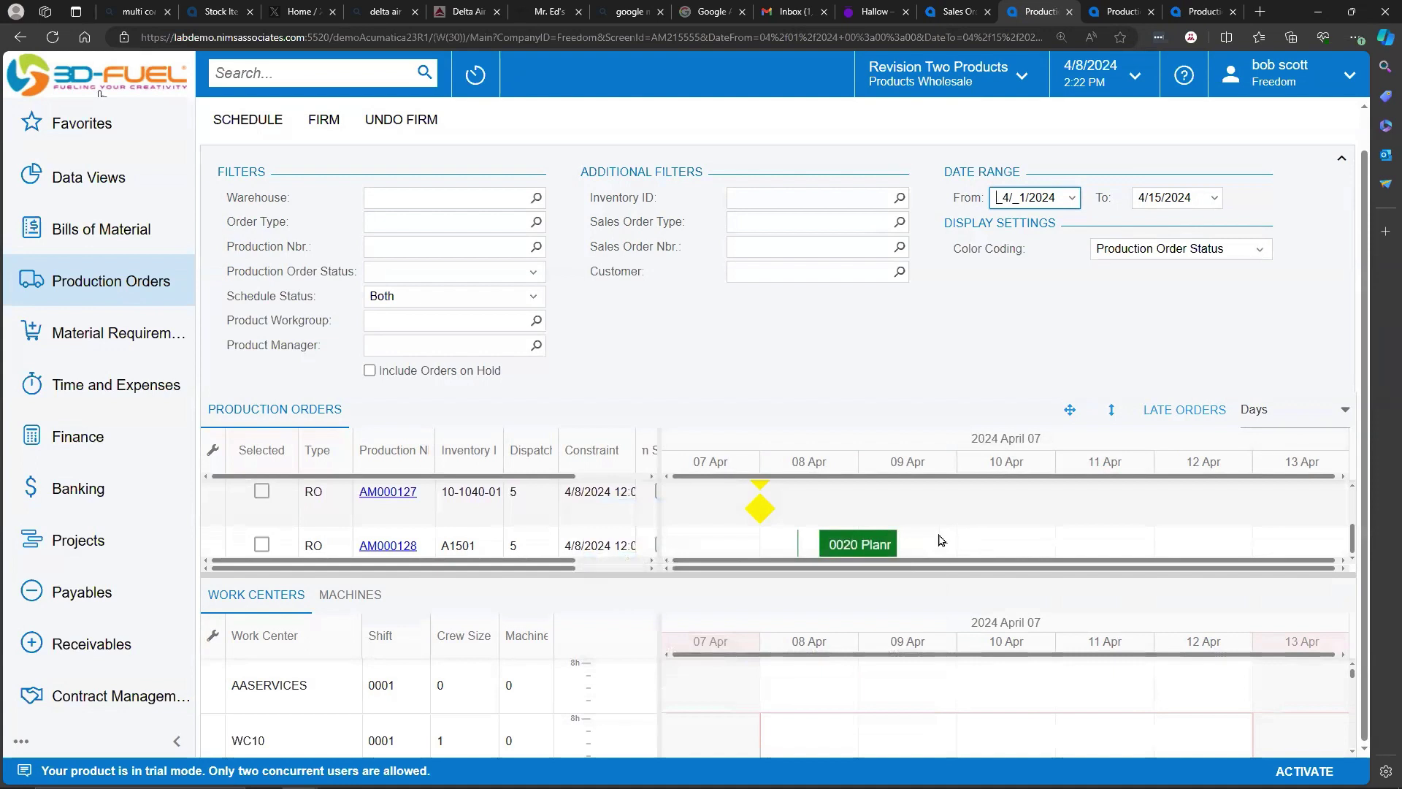
mouse_move(861, 544)
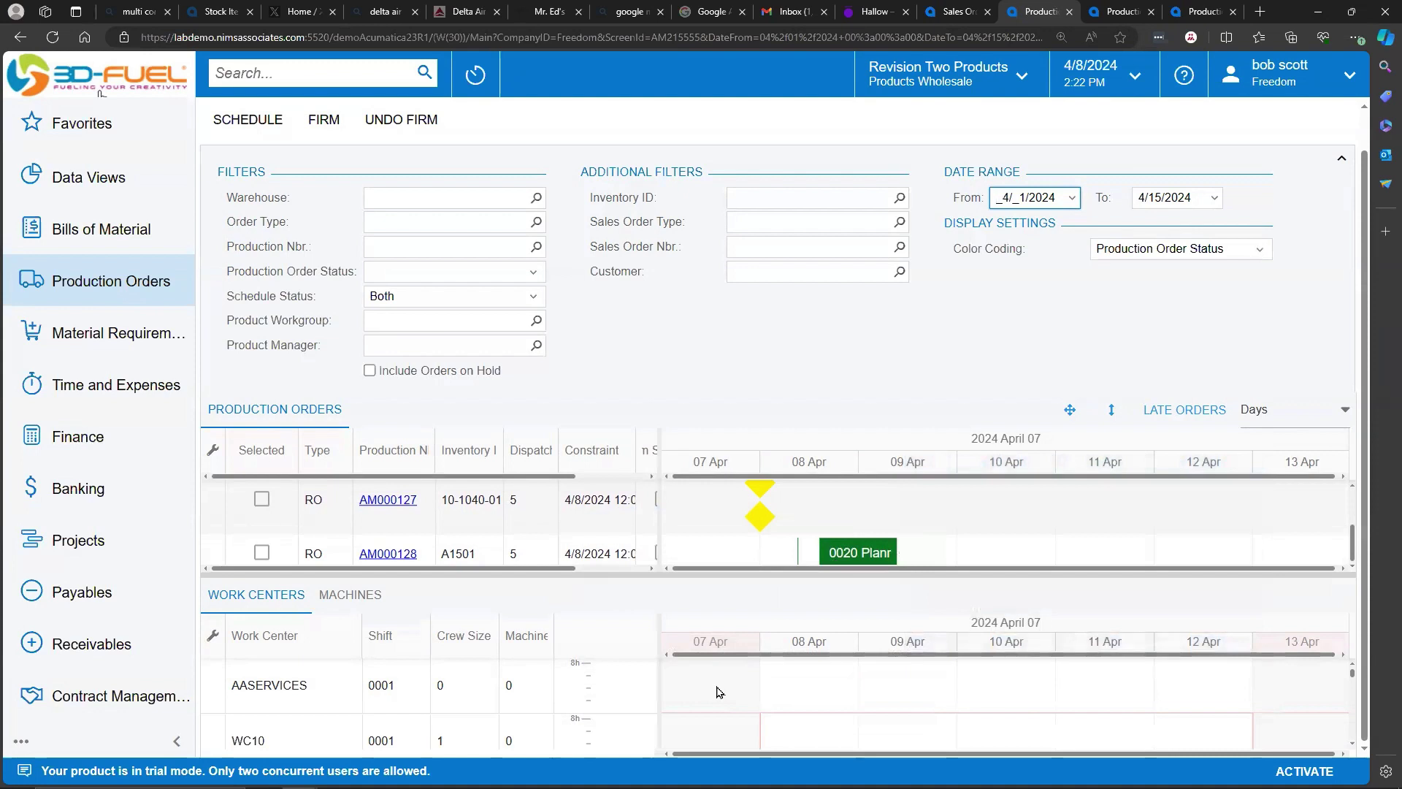
scroll(719, 691, down, 1)
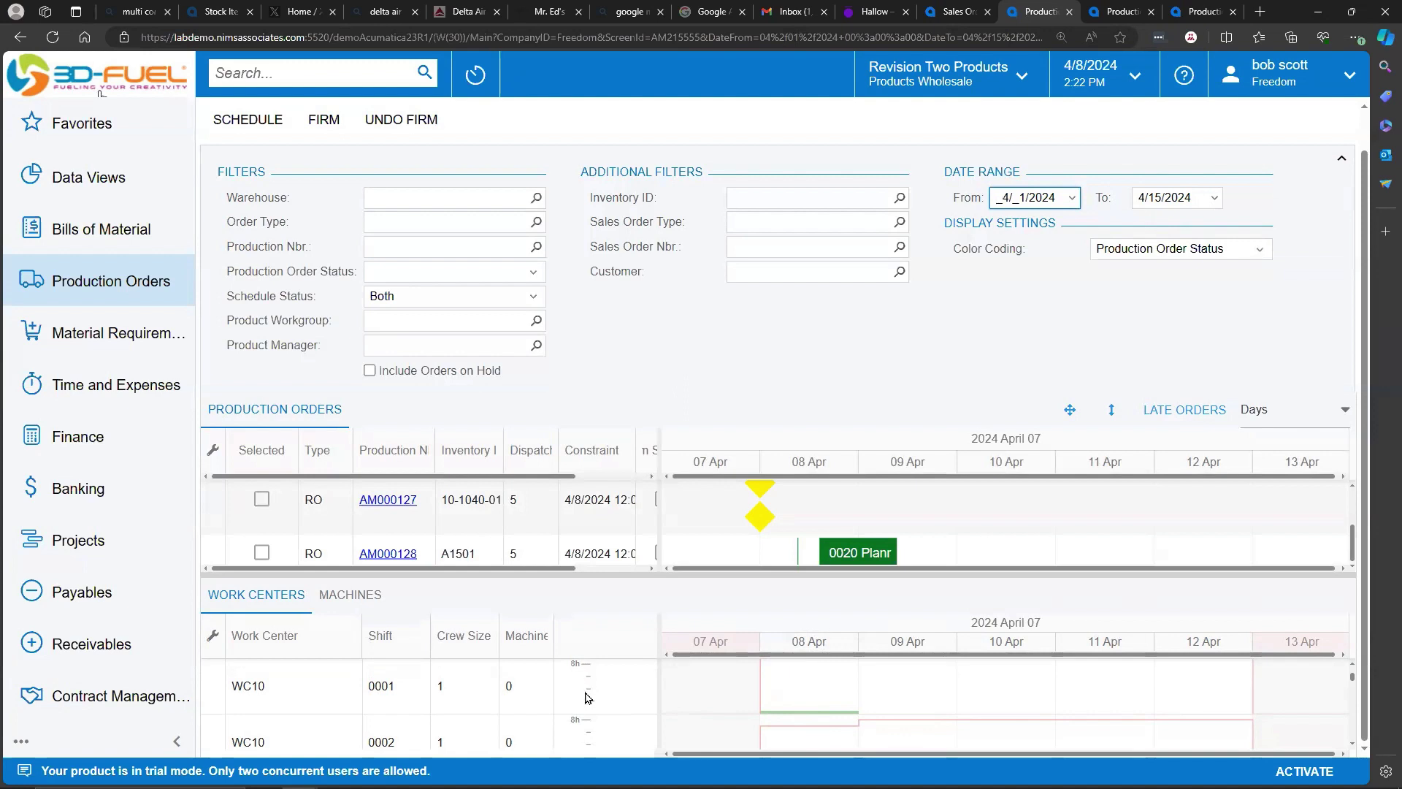
scroll(829, 697, down, 1)
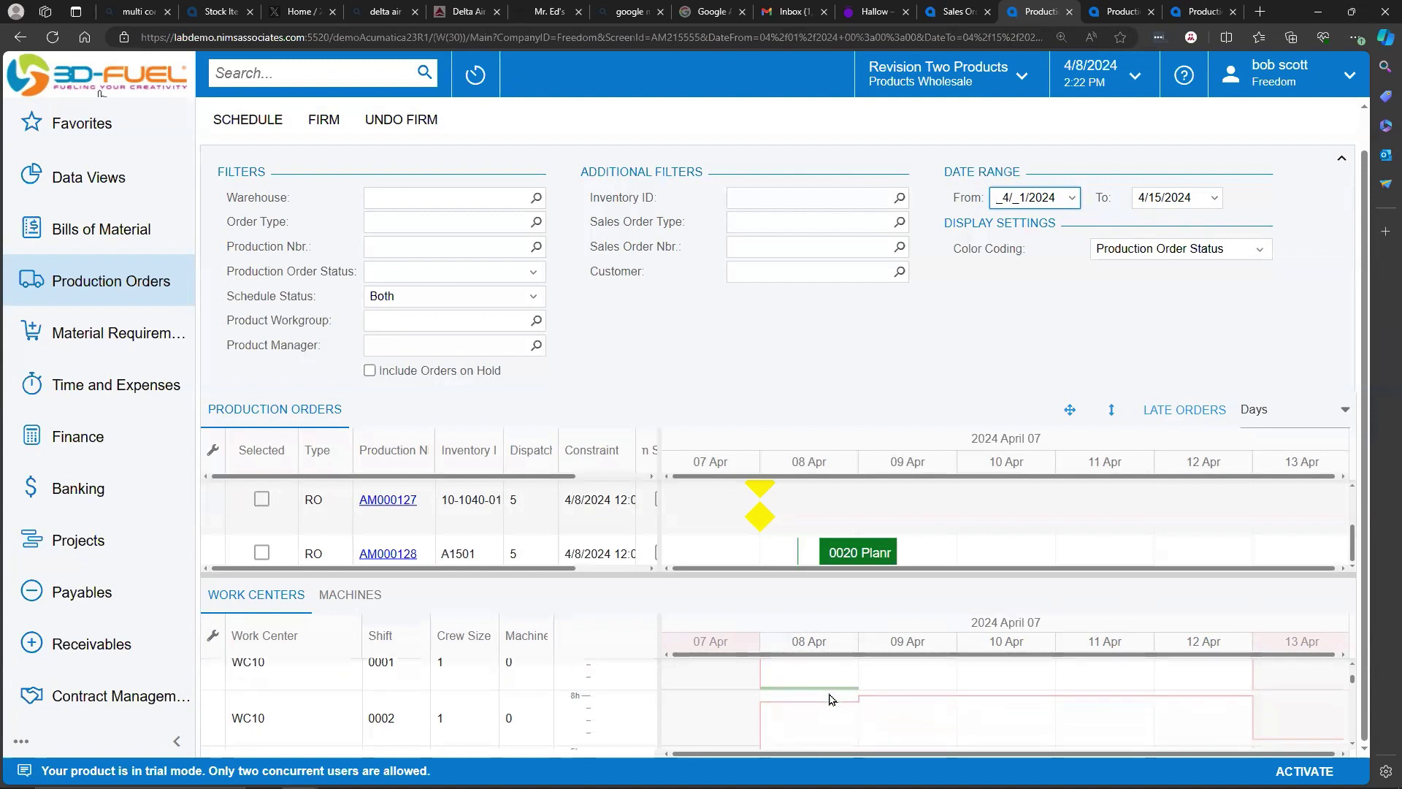
scroll(829, 698, down, 2)
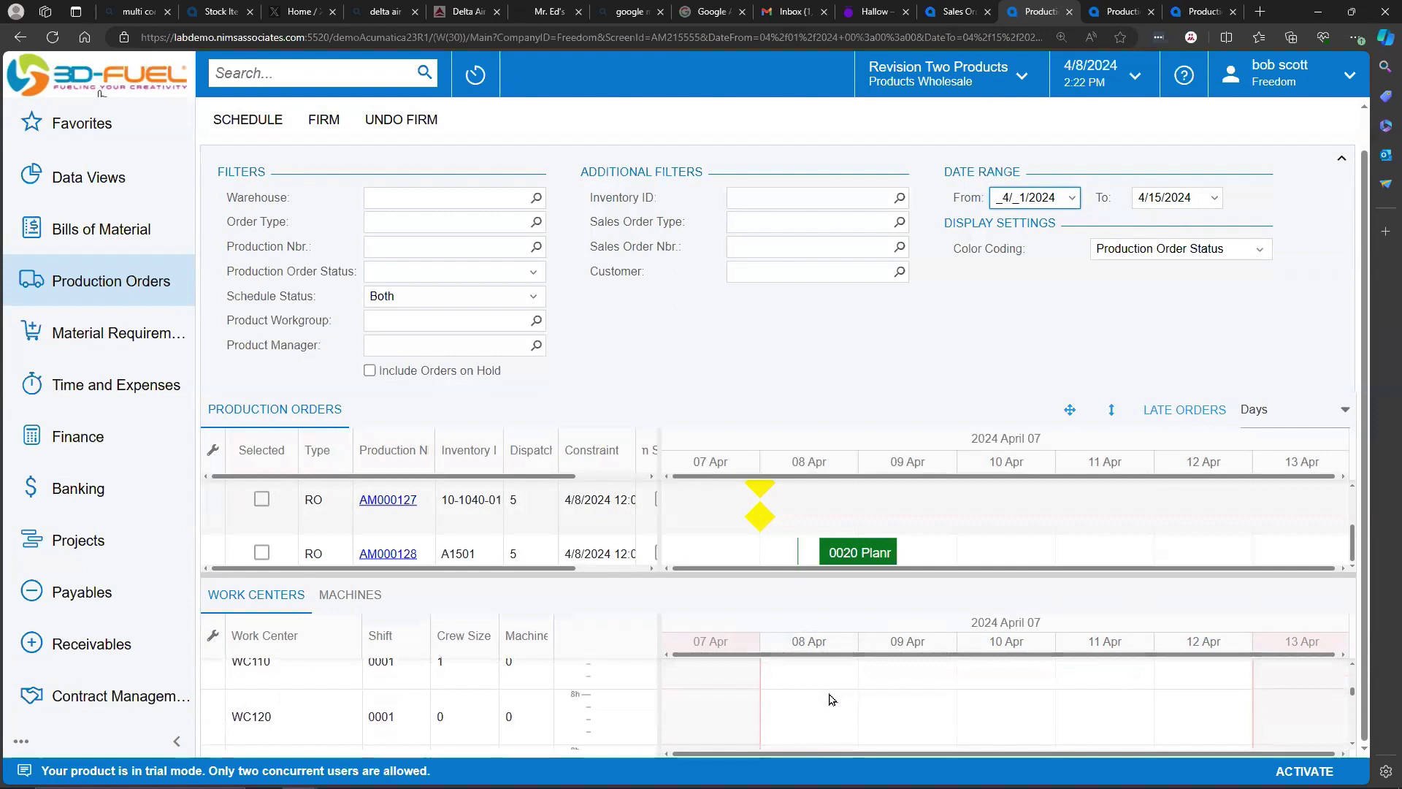
scroll(829, 697, down, 3)
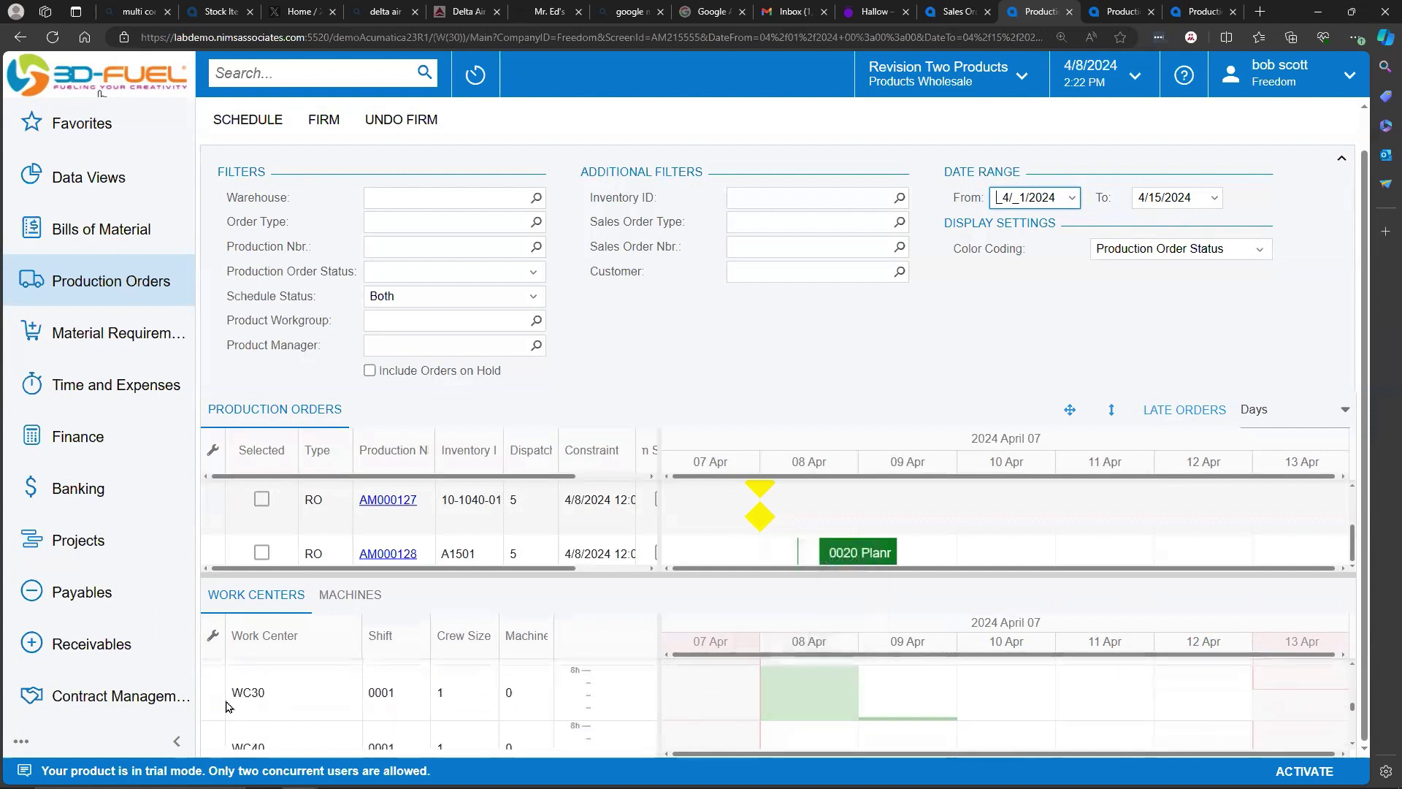
mouse_move(828, 706)
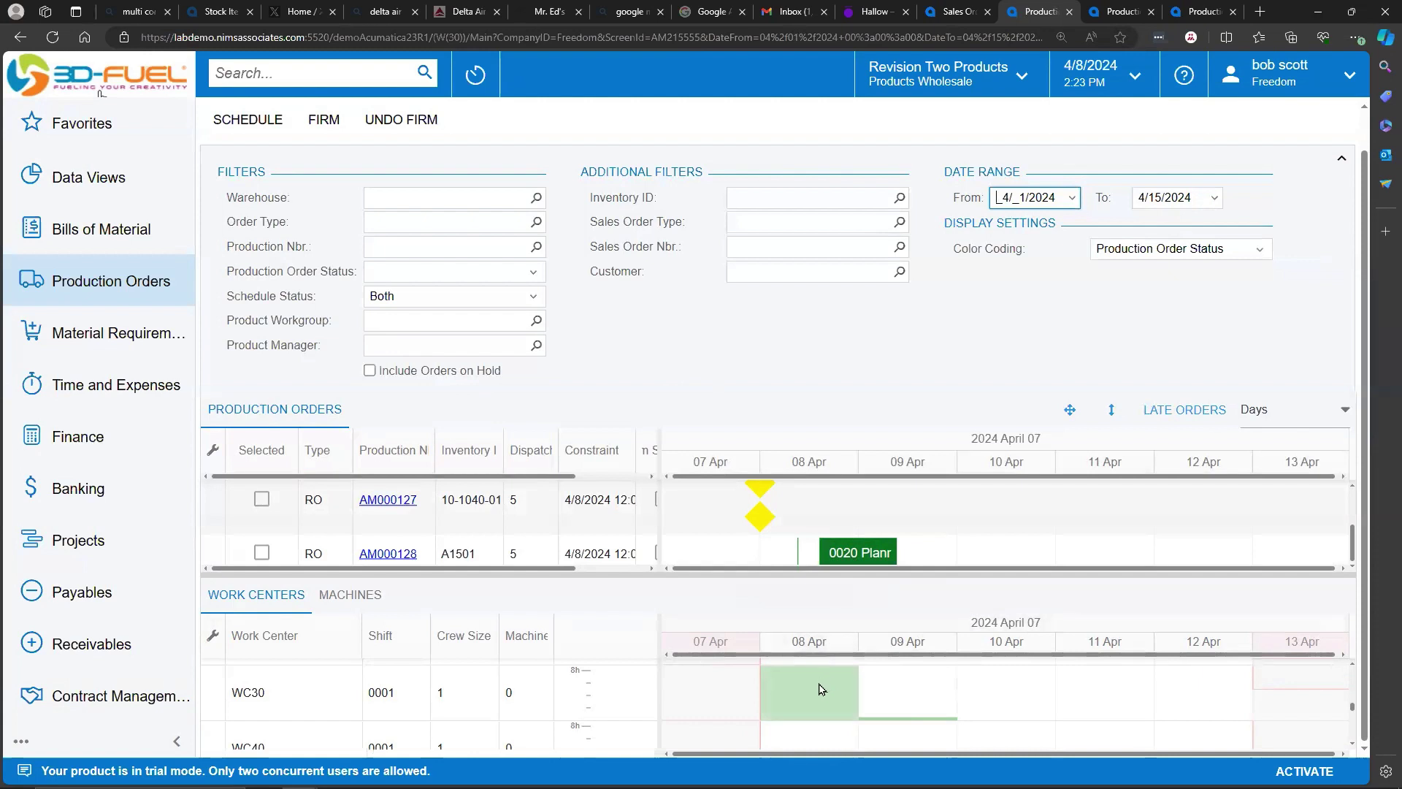
click(925, 690)
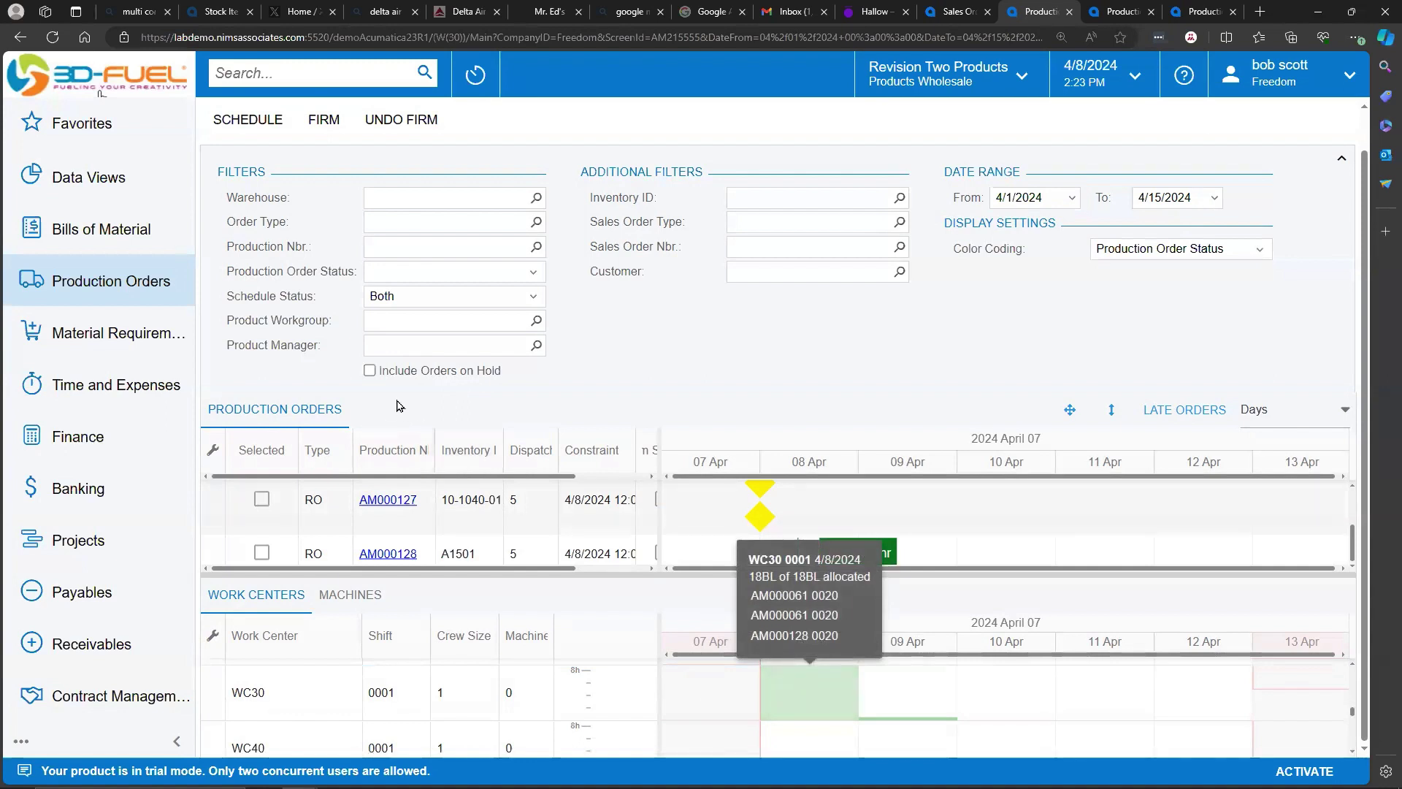
- Put order AM000127 on hold, set its constraint to 4/10/2024, save, and reschedule it
click(385, 501)
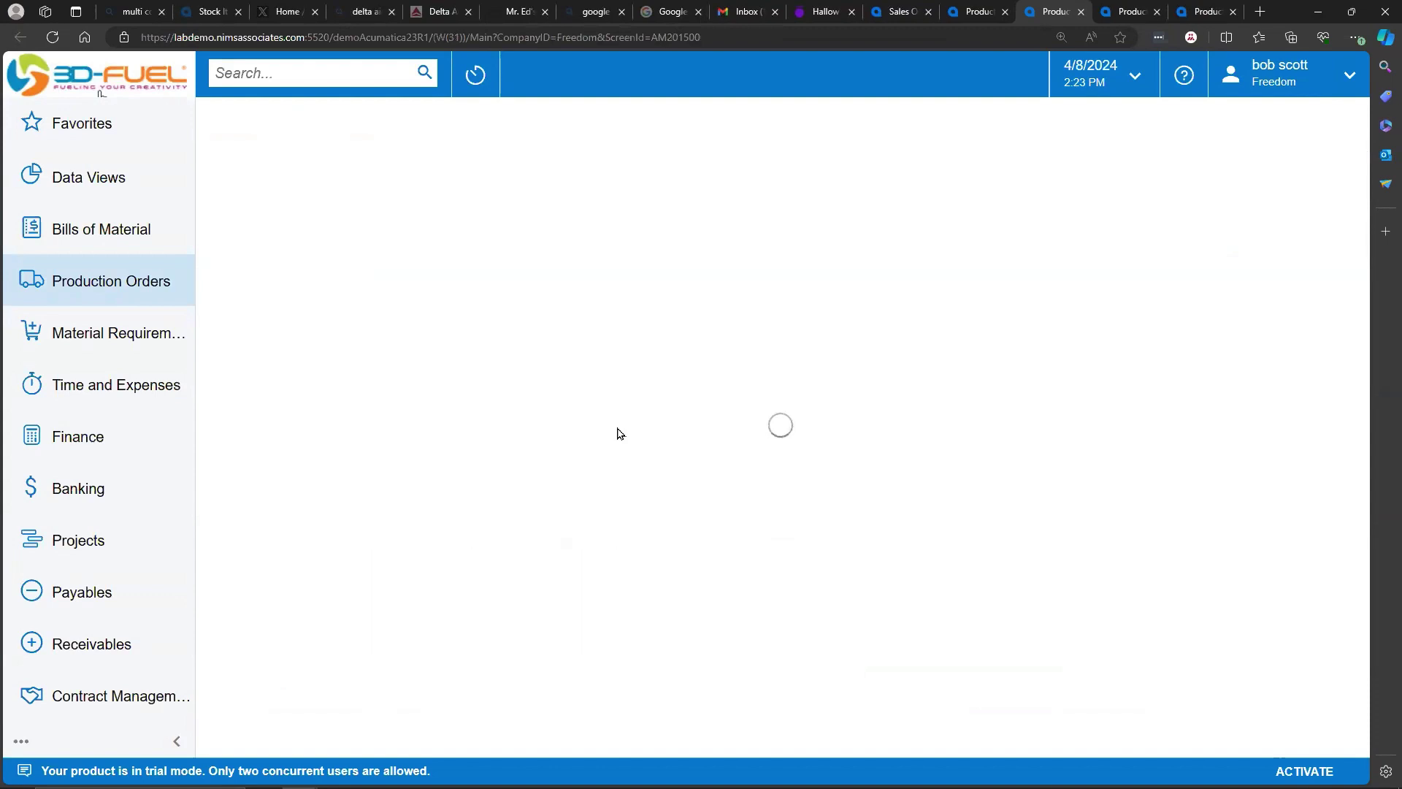
click(536, 160)
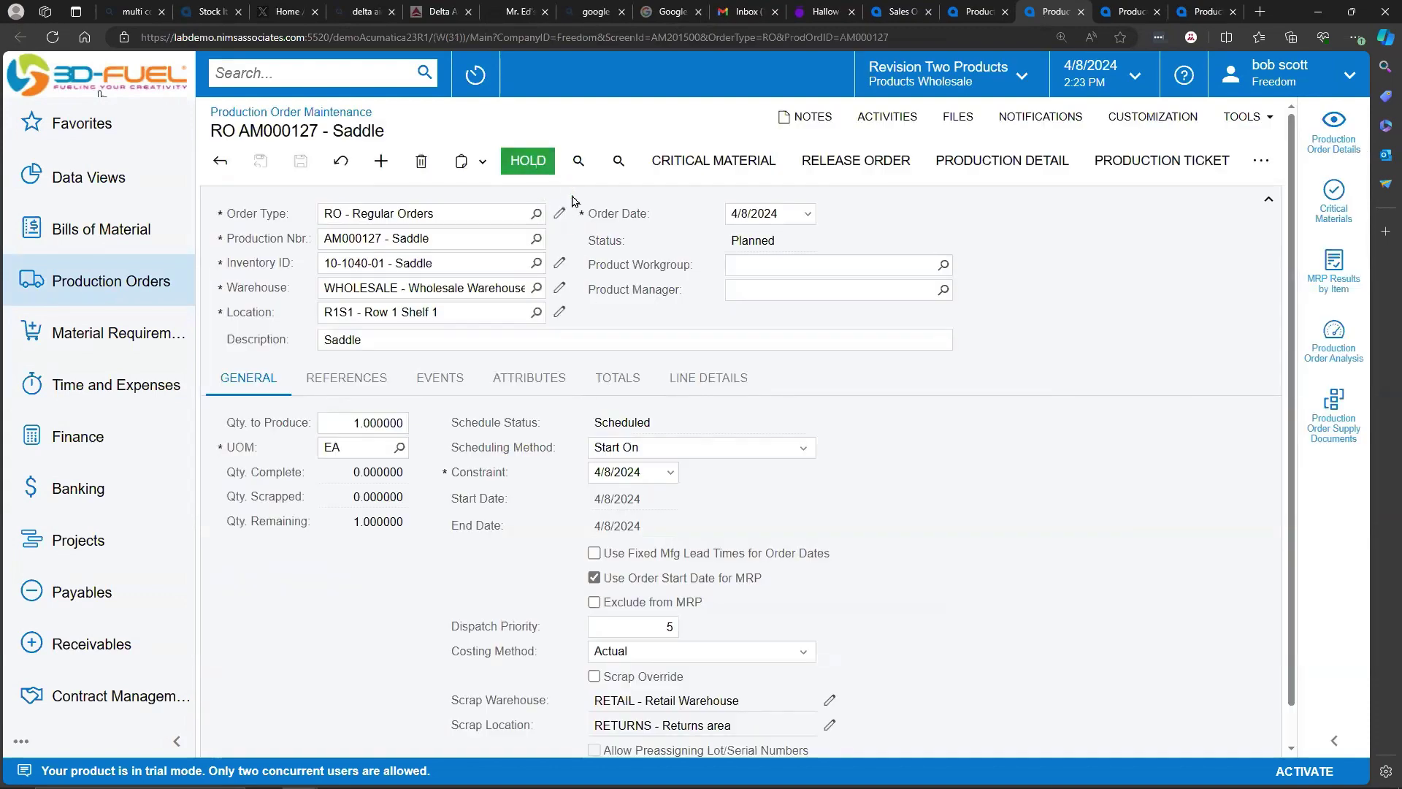
click(671, 473)
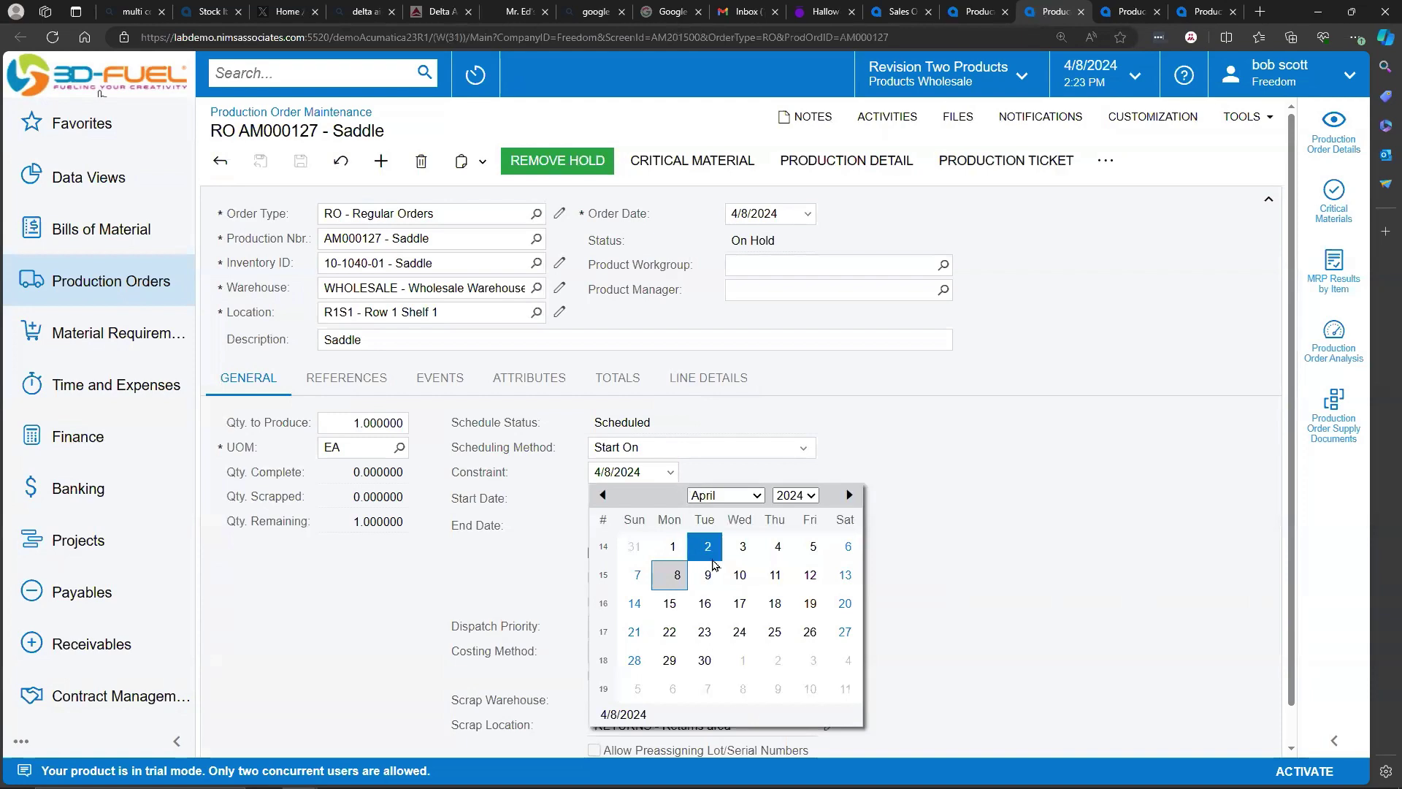
click(738, 573)
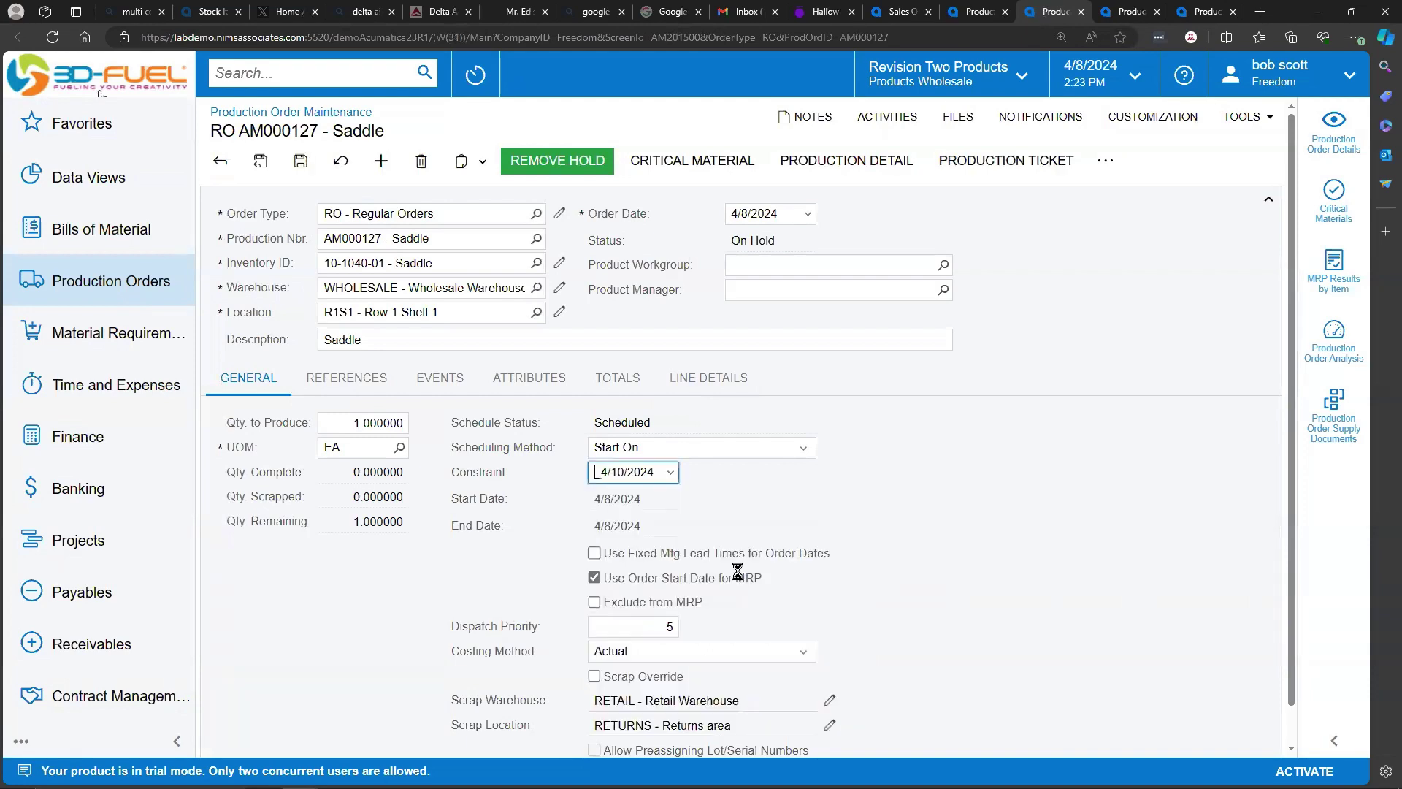
click(300, 161)
click(1107, 164)
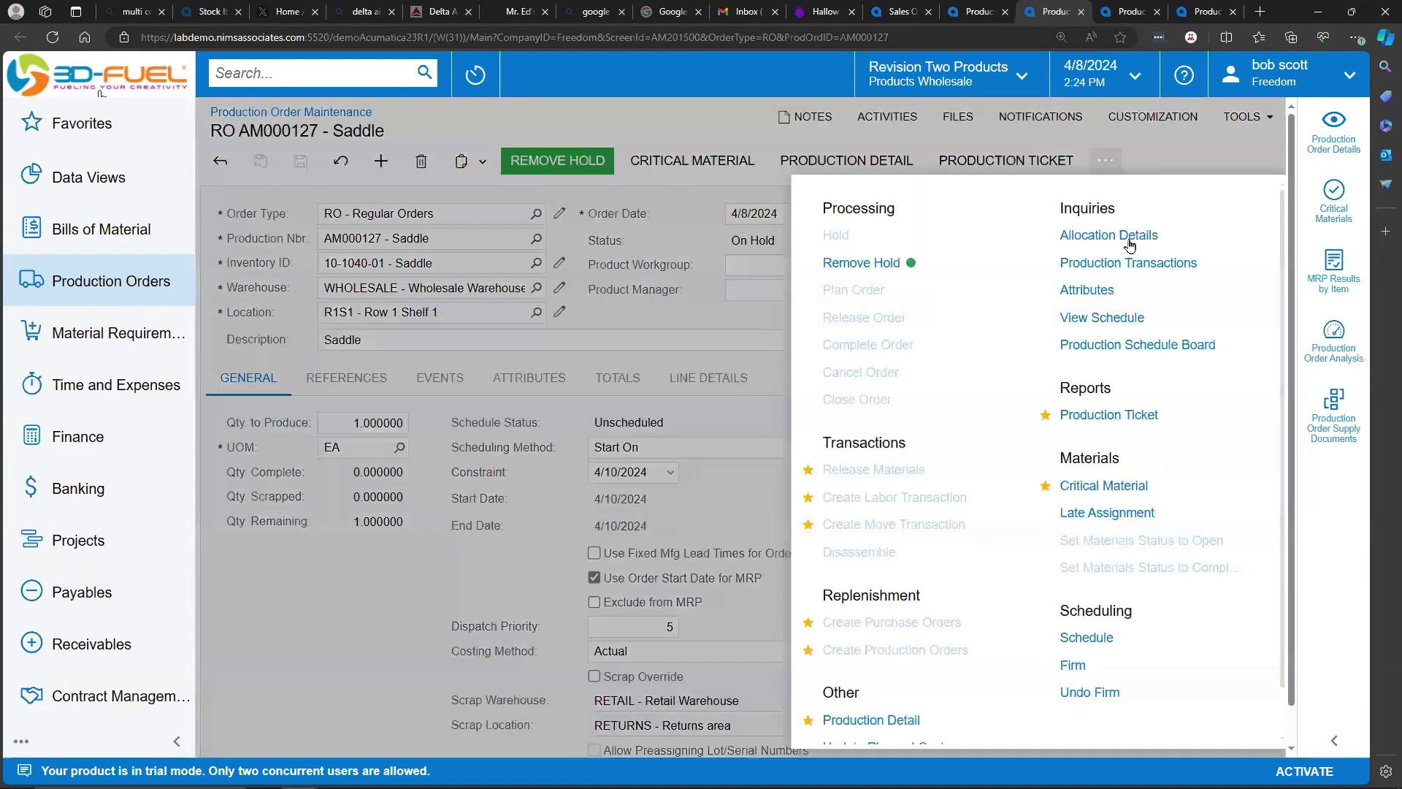
click(1122, 639)
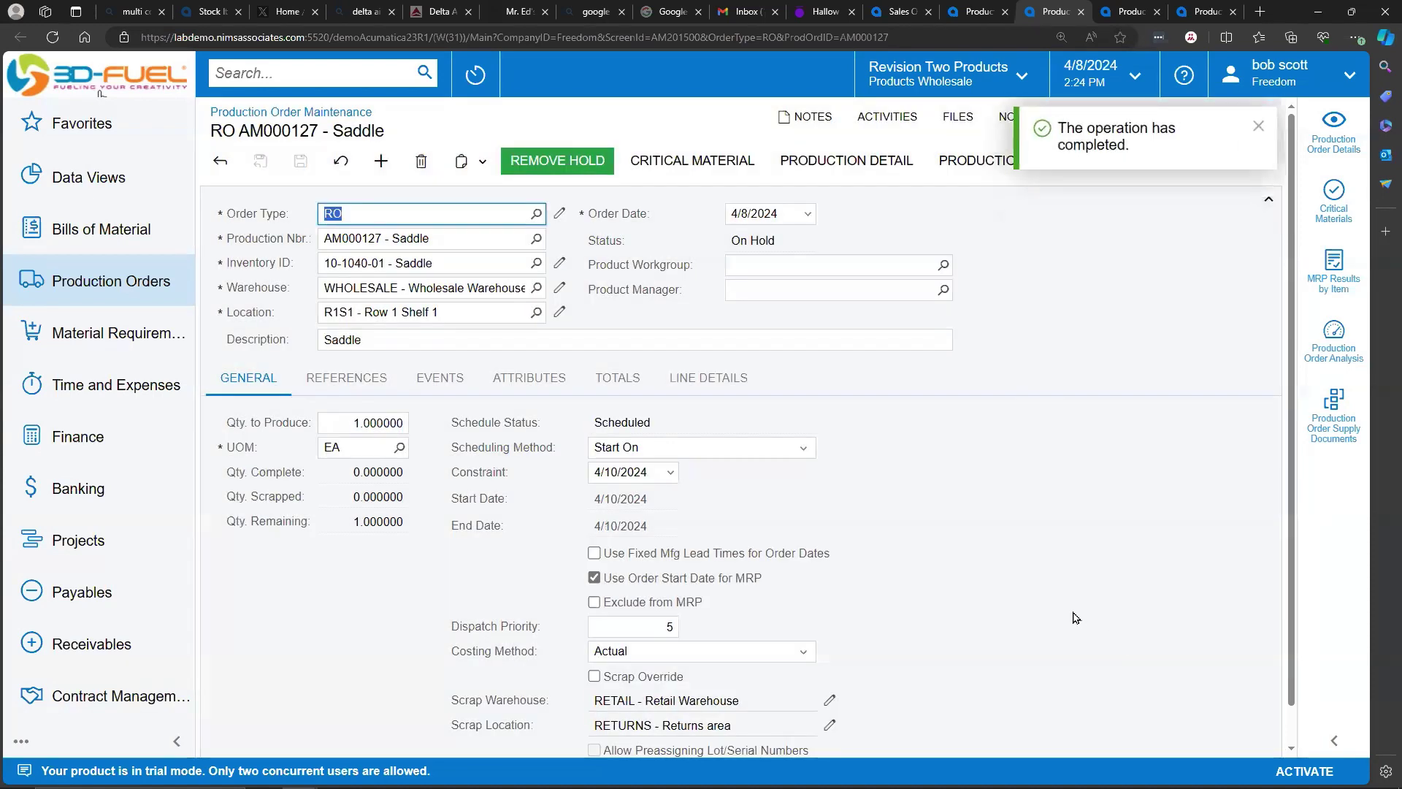
- Switch back to the Production Schedule Board tab listing AM000127 and AM000128
click(978, 13)
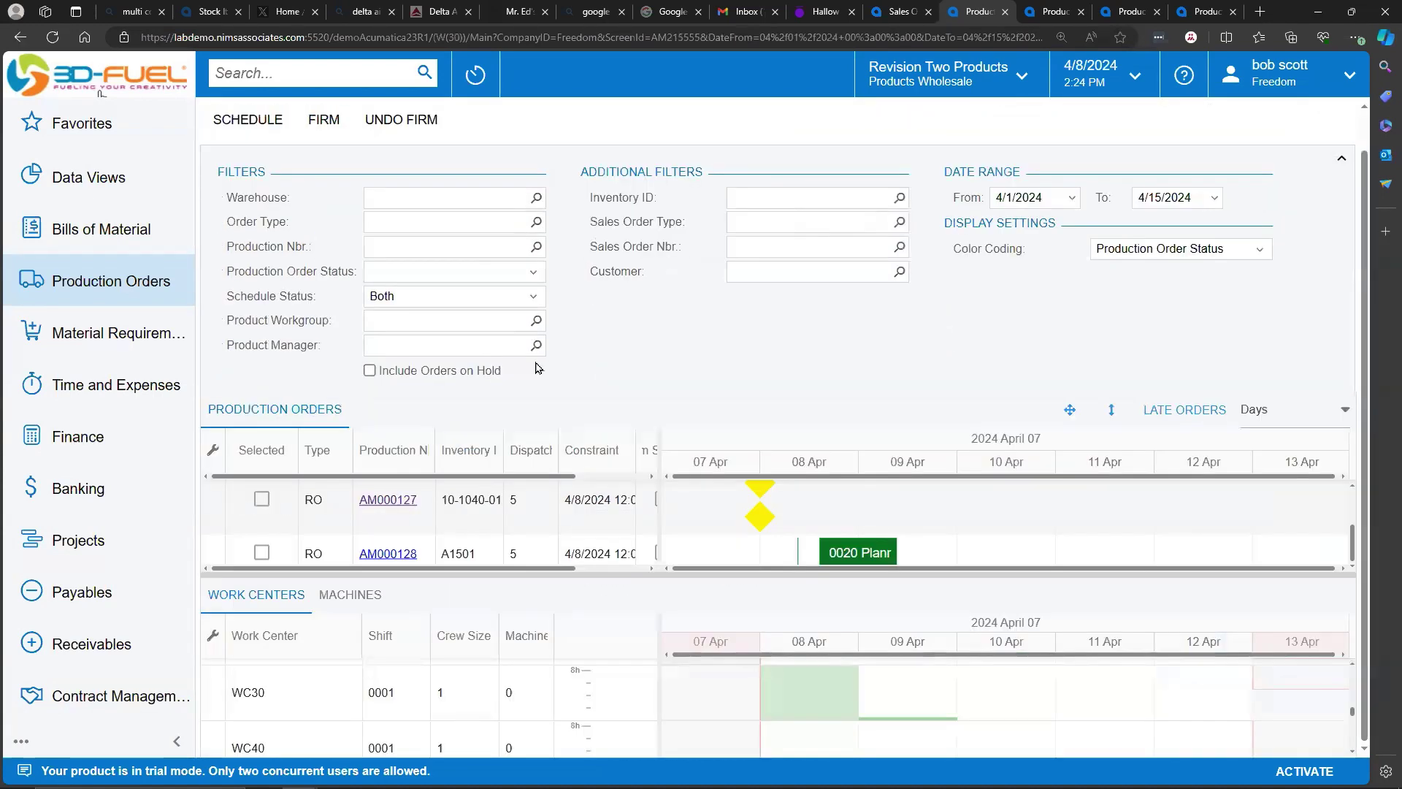